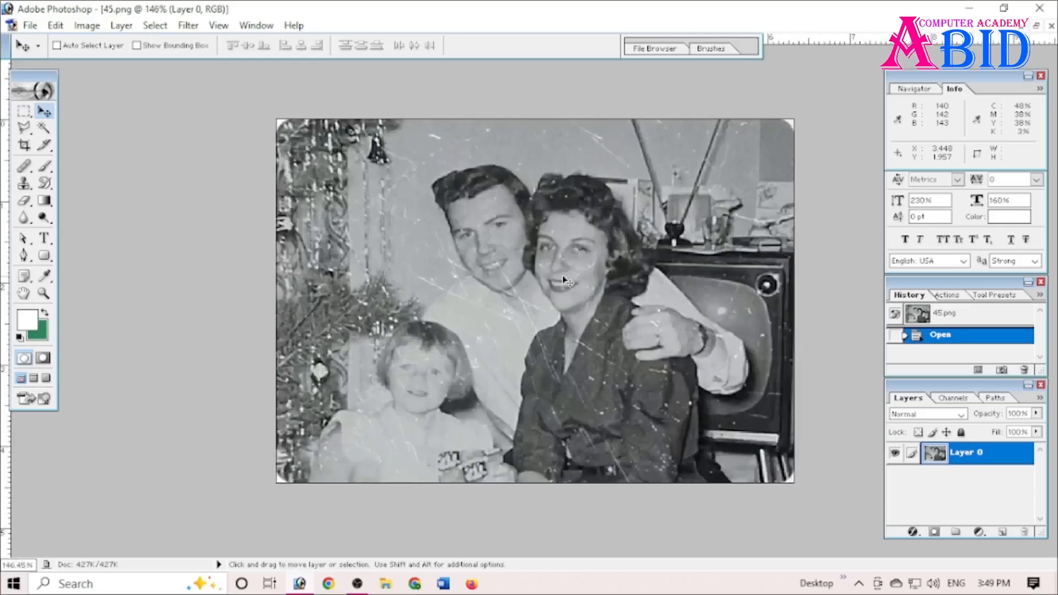
Examine the scratches and white specks across the black-and-white family photo at different magnifications.
scroll(563, 280, "down", 2)
scroll(568, 281, "down", 1)
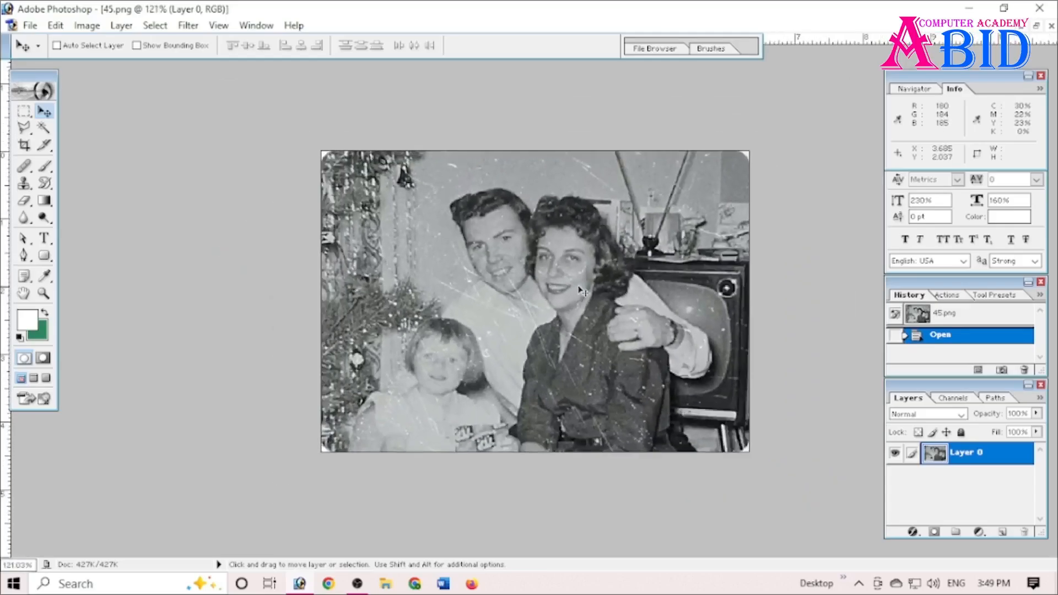
scroll(576, 292, "up", 2)
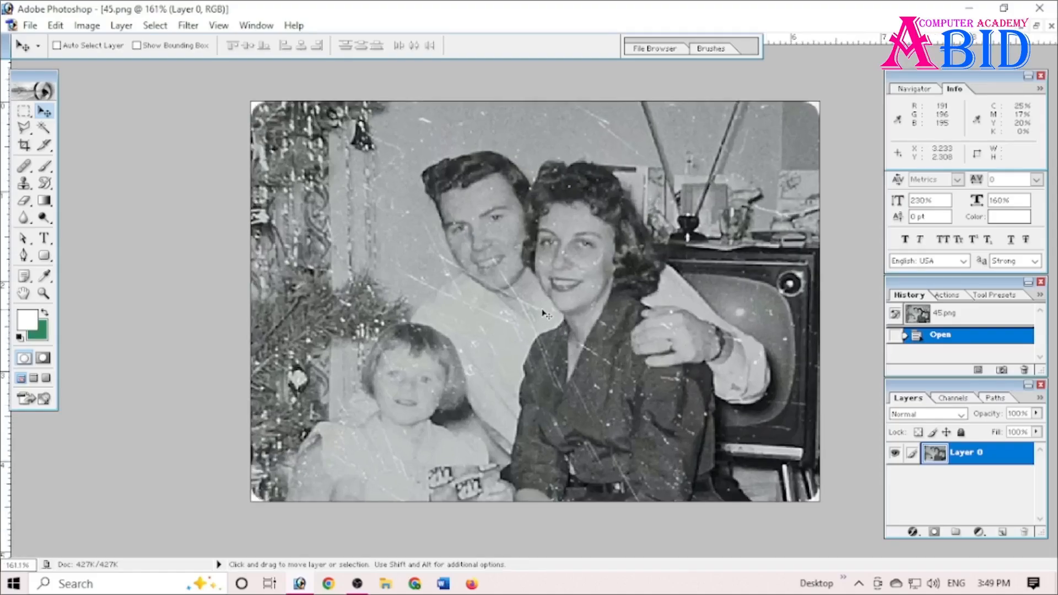
scroll(603, 317, "down", 2)
scroll(603, 317, "up", 2)
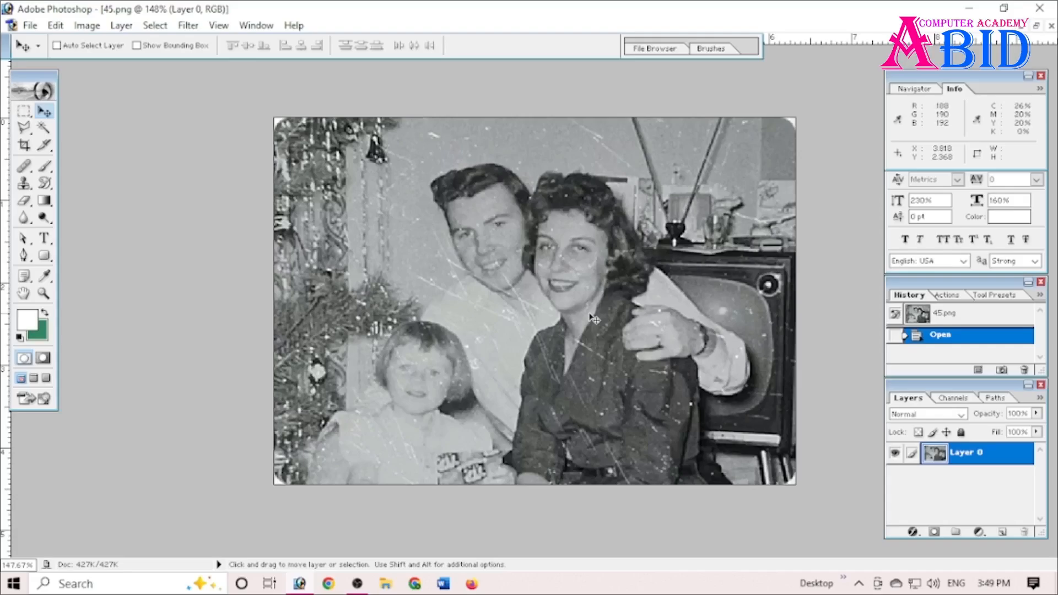
scroll(590, 313, "down", 8)
scroll(590, 313, "up", 7)
scroll(592, 318, "up", 1)
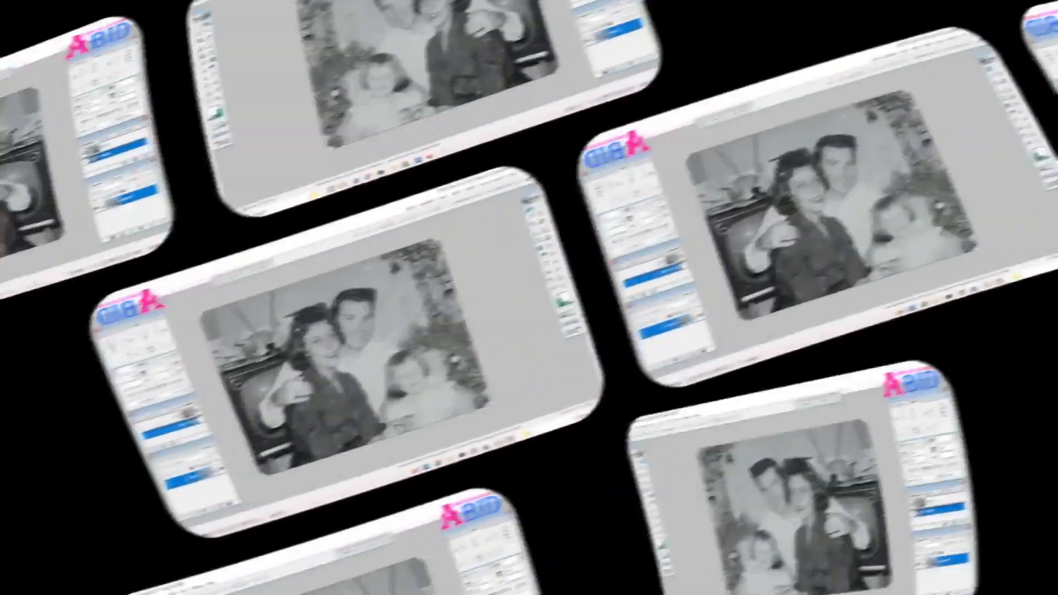
scroll(611, 208, "up", 15)
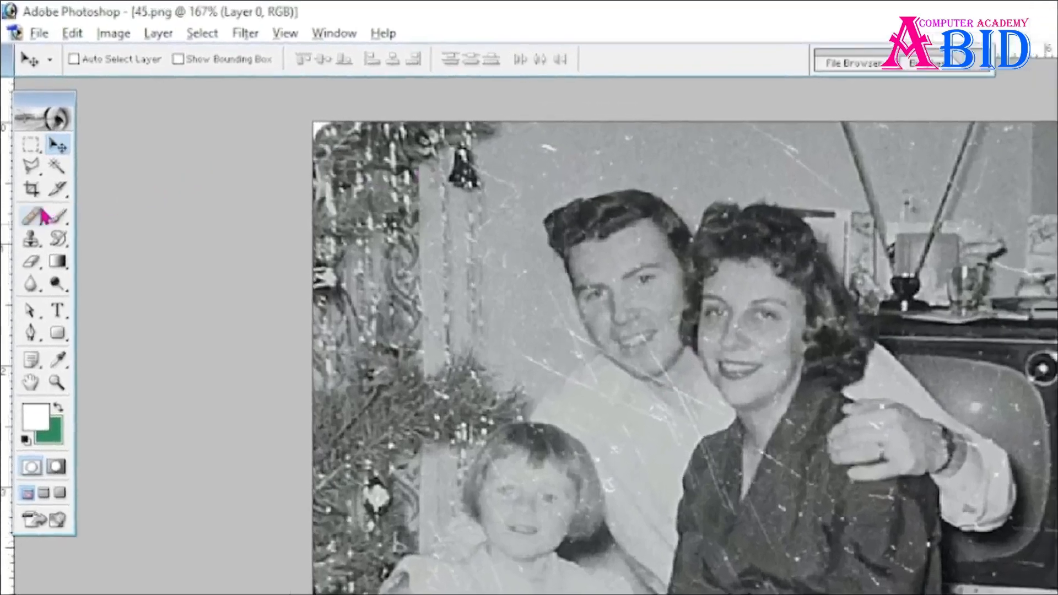
Heal the scratches and specks on the wall above the couple with a size 30 Healing Brush, sampling clean wall.
left_click(23, 166)
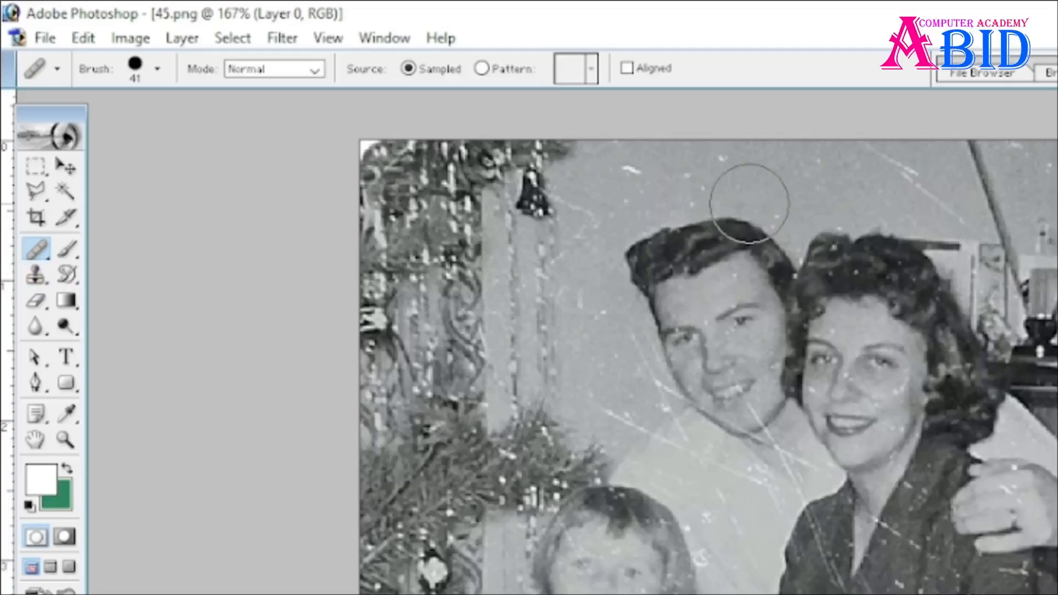
key("bracketleft")
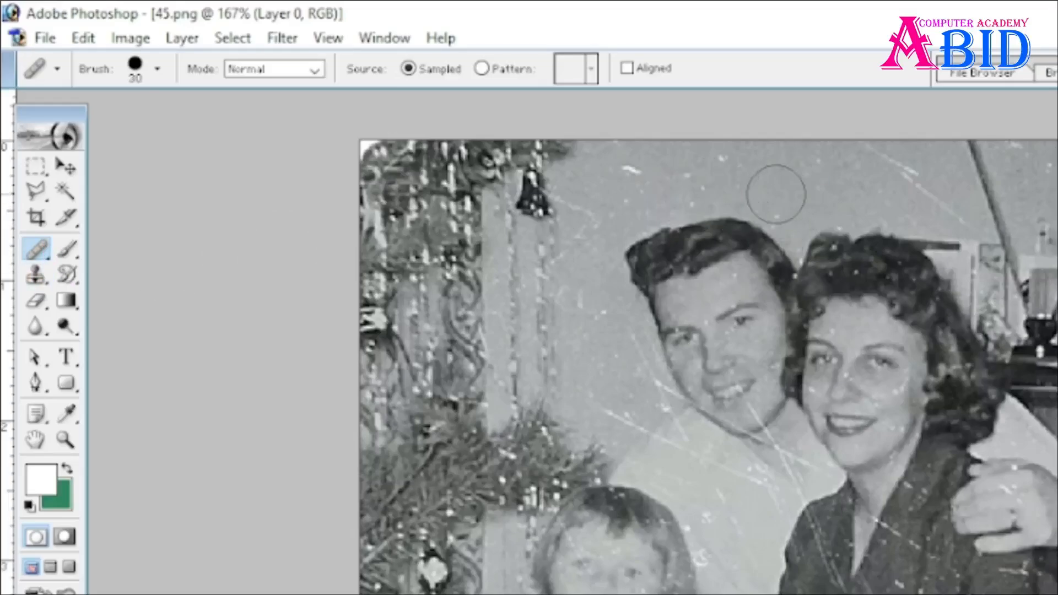
left_click(774, 189, "alt")
left_click(714, 151)
left_click(634, 166)
left_click(673, 174)
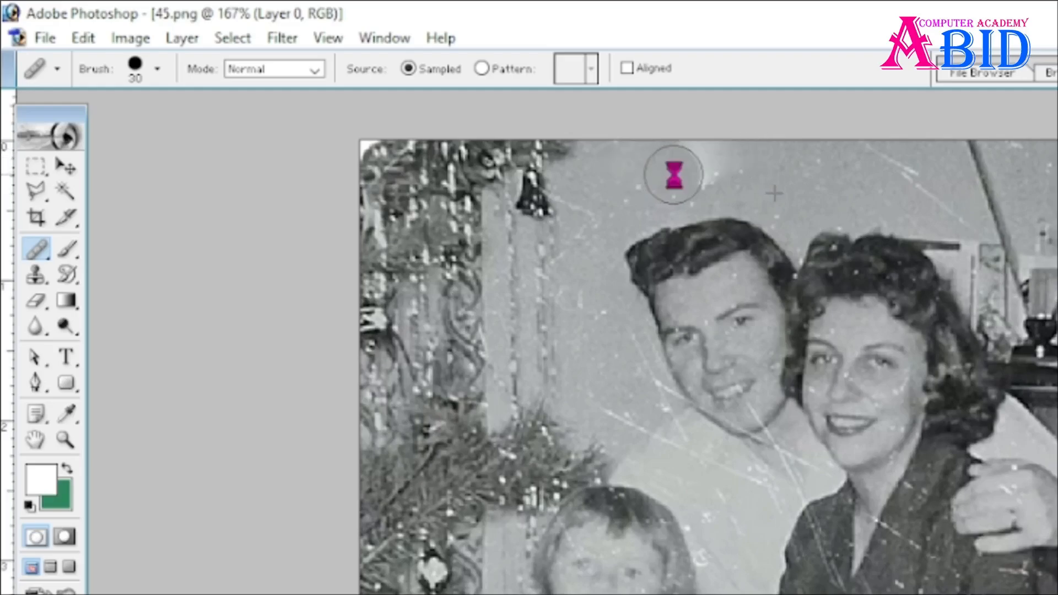
left_click(712, 177)
left_click_drag(893, 165, 918, 202)
Heal the white scratches on the man's chin and jaw with a smaller Healing Brush, sampling clean skin beside his mouth.
scroll(818, 522, "down", 3)
scroll(818, 522, "up", 9)
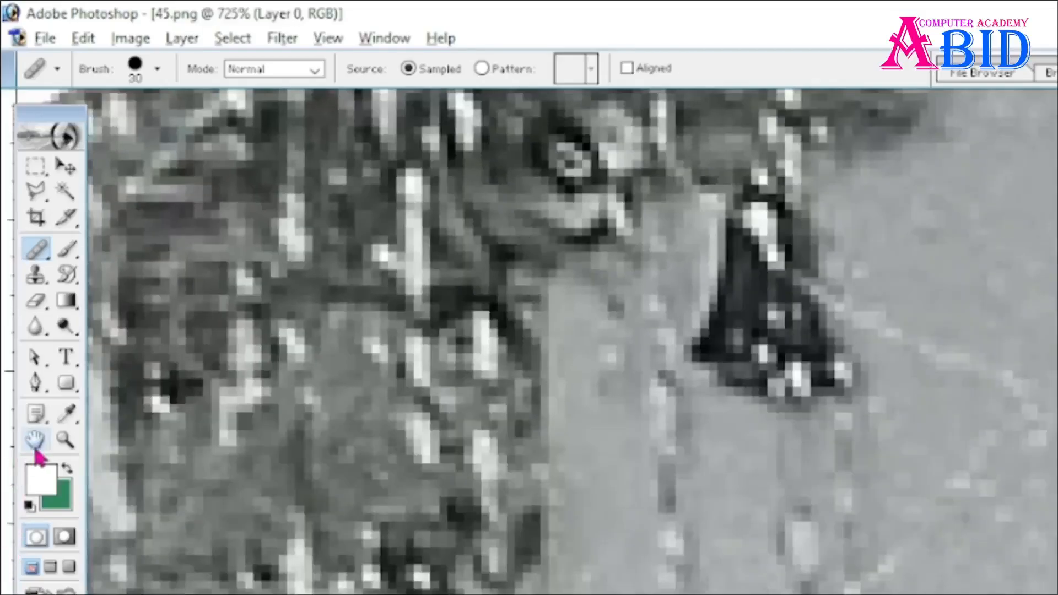
left_click(35, 444)
left_click_drag(846, 138, 919, 418)
left_click_drag(889, 305, 957, 438)
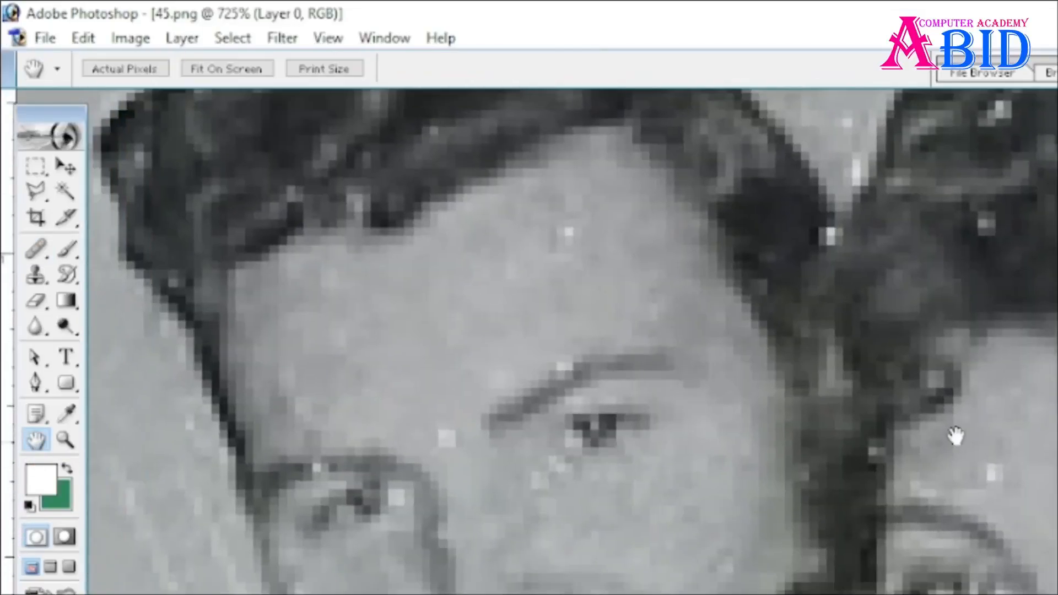
left_click_drag(675, 468, 712, 329)
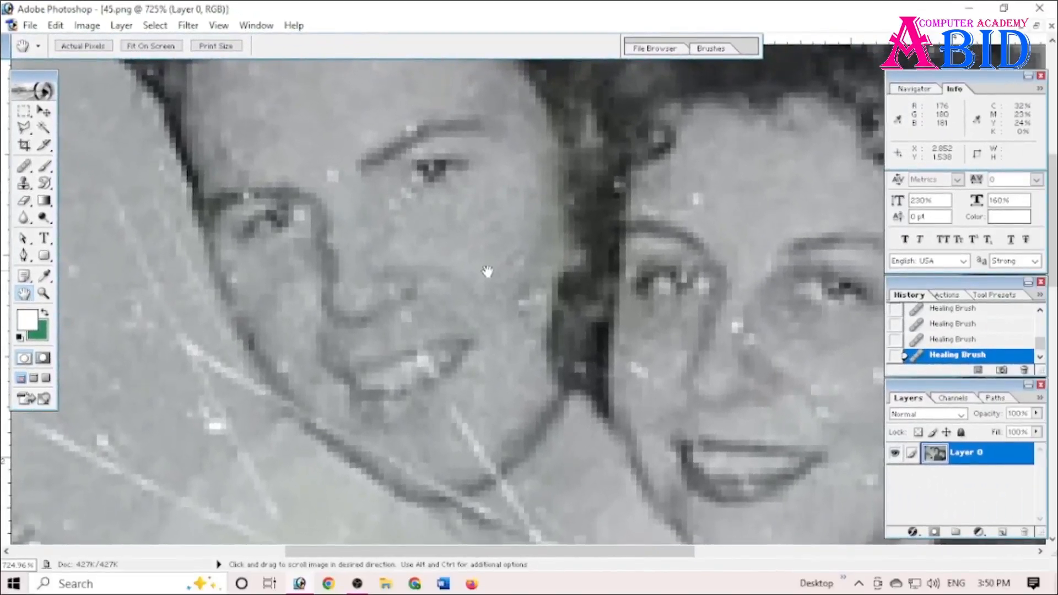
mouse_move(488, 271)
left_mouse_down()
mouse_move(470, 257)
mouse_move(484, 246)
mouse_move(496, 259)
left_mouse_up()
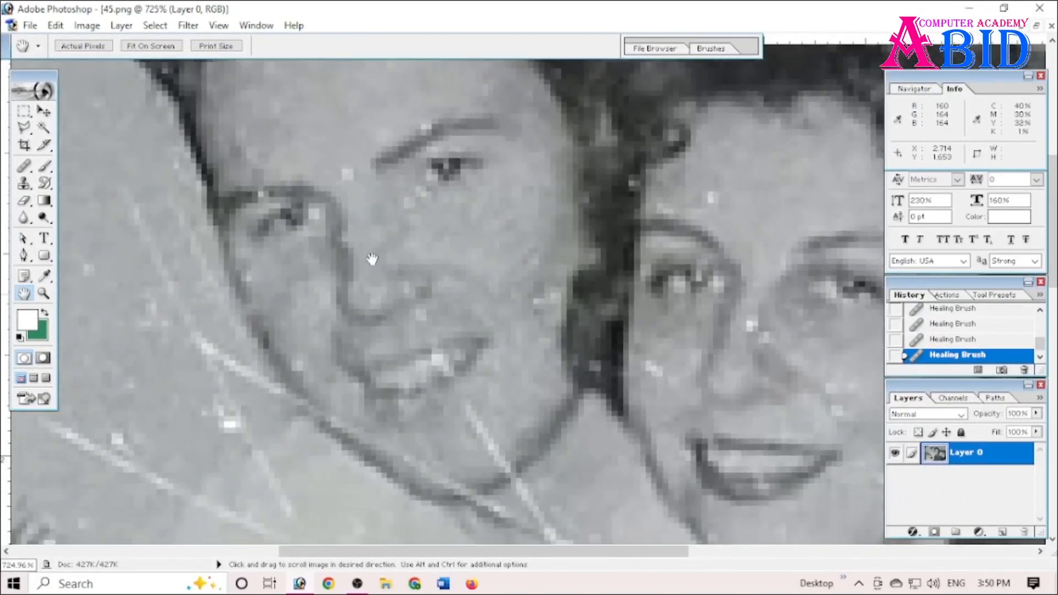
left_click(25, 165)
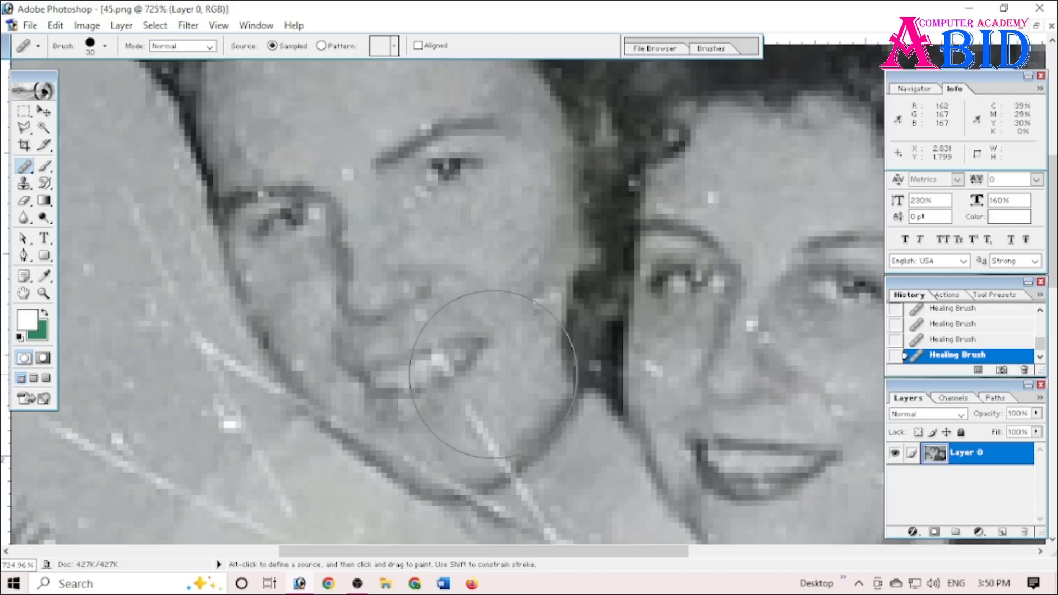
key("bracketleft")
left_click(515, 386, "alt")
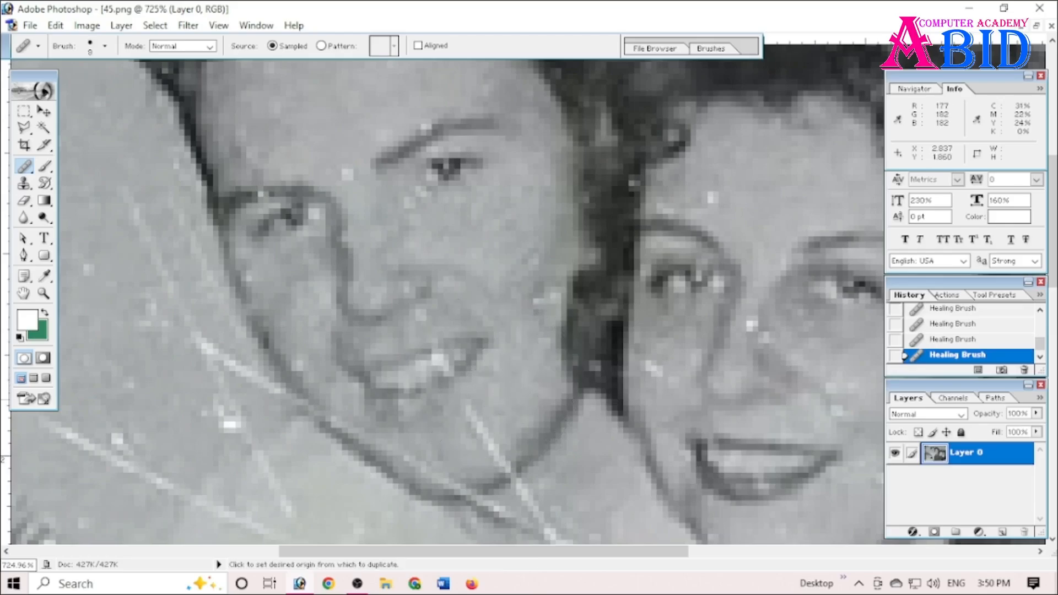
mouse_move(484, 406)
left_mouse_down()
mouse_move(473, 422)
mouse_move(484, 451)
mouse_move(400, 459)
mouse_move(210, 342)
left_mouse_up()
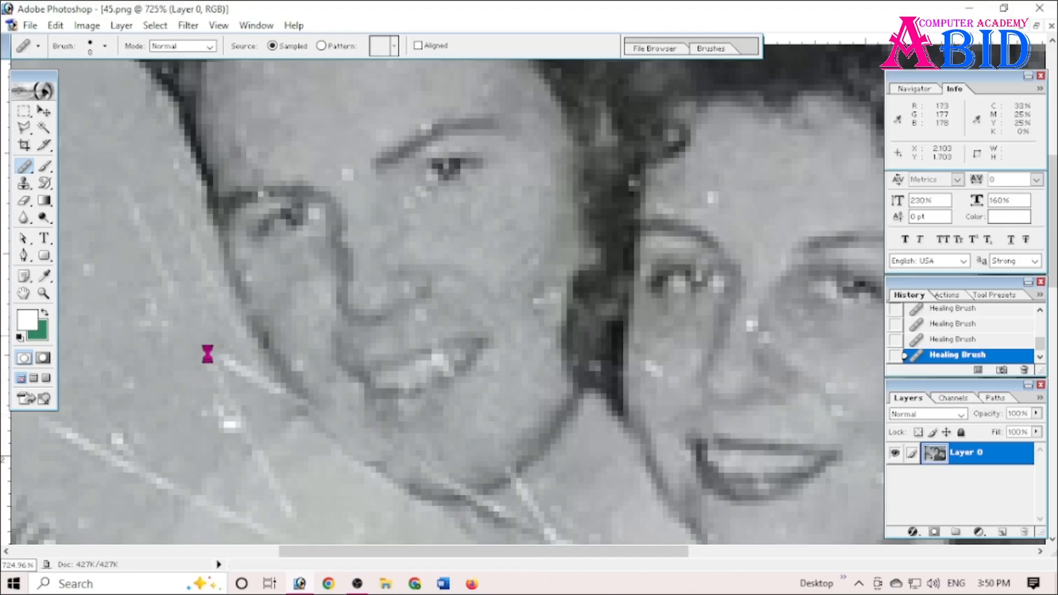
Try tinting the whole photo with Color Balance midtone levels of +20, -75 and -57.
key("ctrl+0")
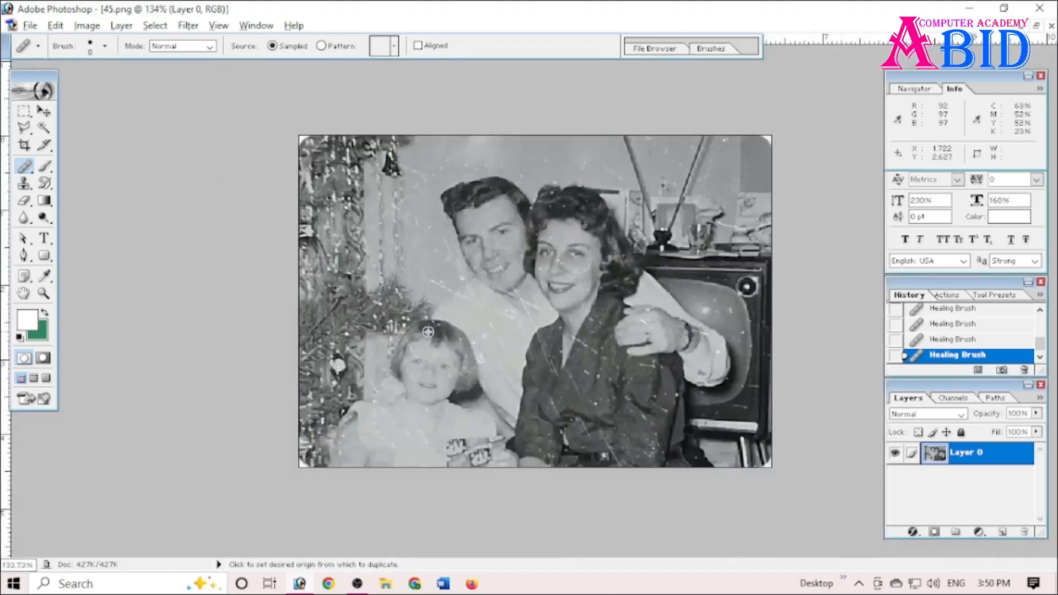
scroll(427, 332, "up", 2)
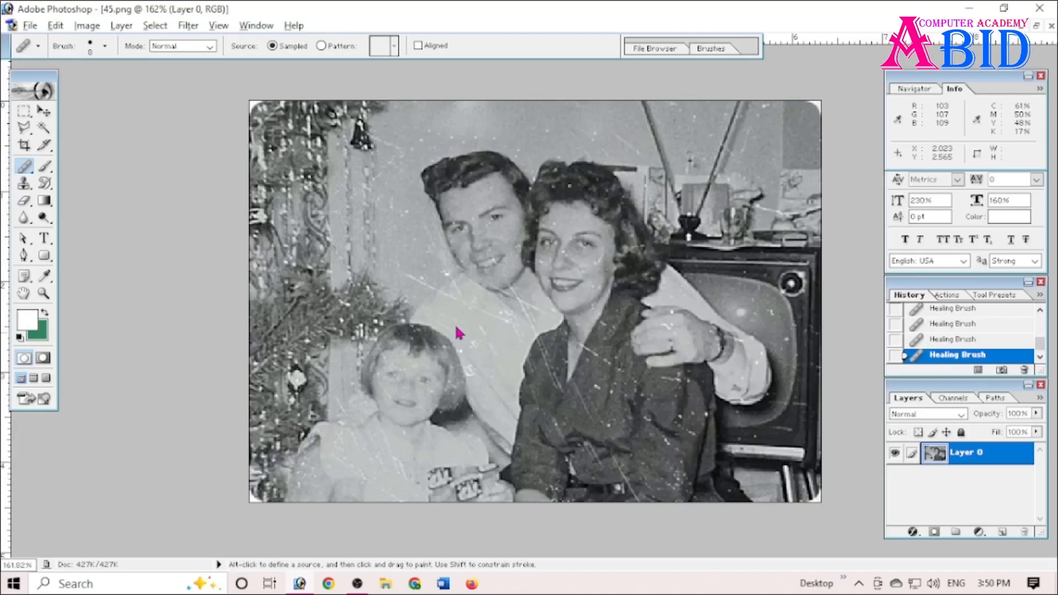
left_click(87, 25)
mouse_move(147, 67)
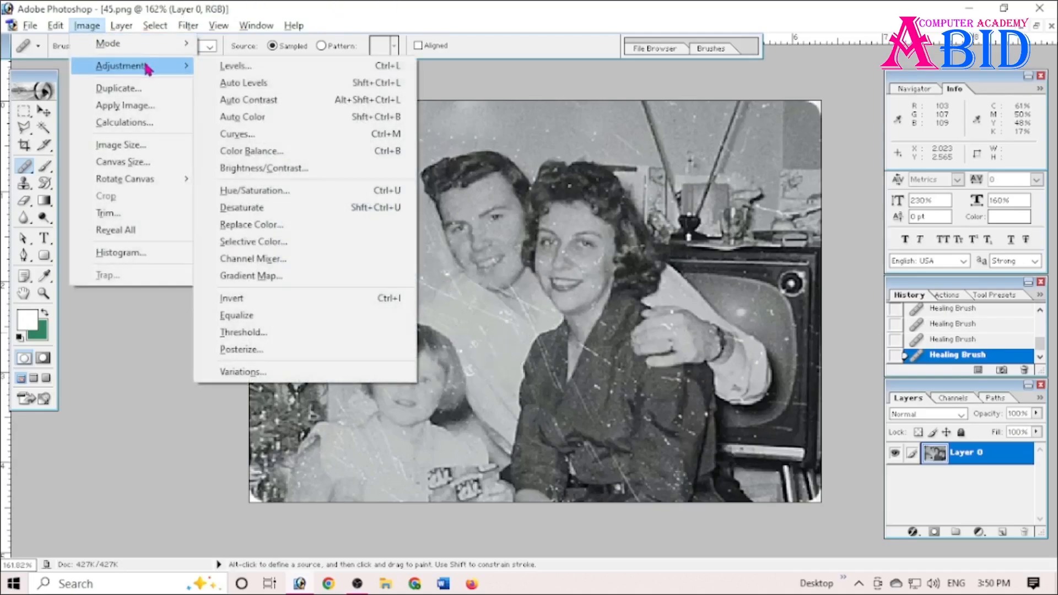
left_click(377, 158)
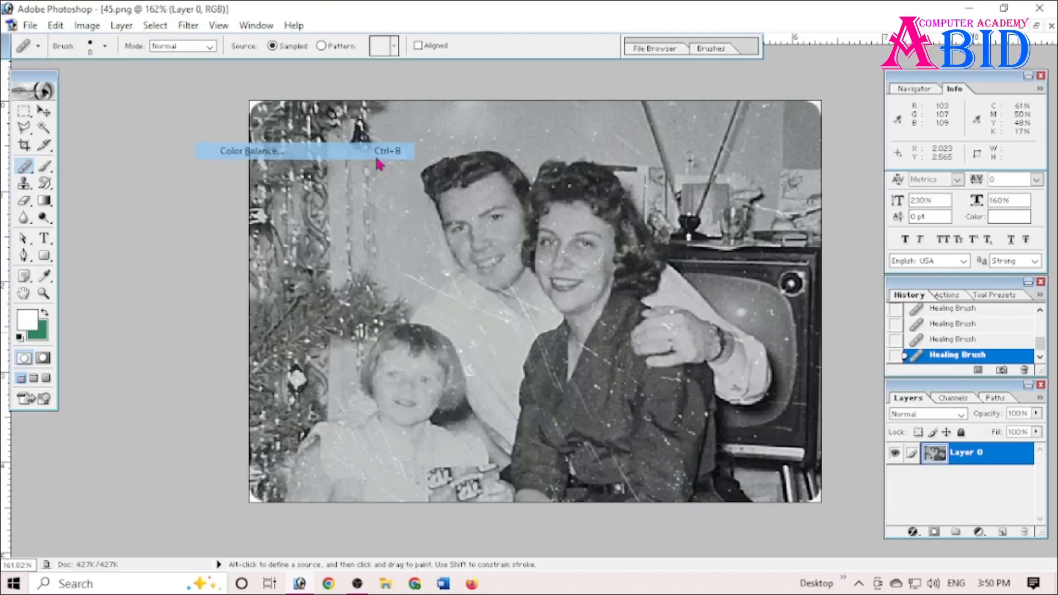
left_click_drag(740, 334, 682, 369)
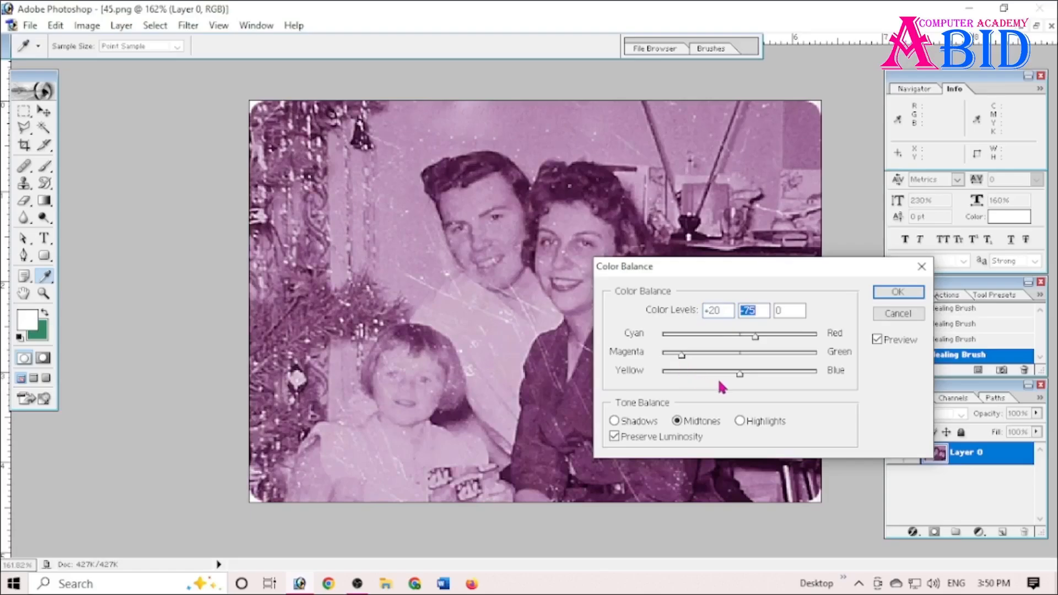
left_click_drag(768, 383, 697, 384)
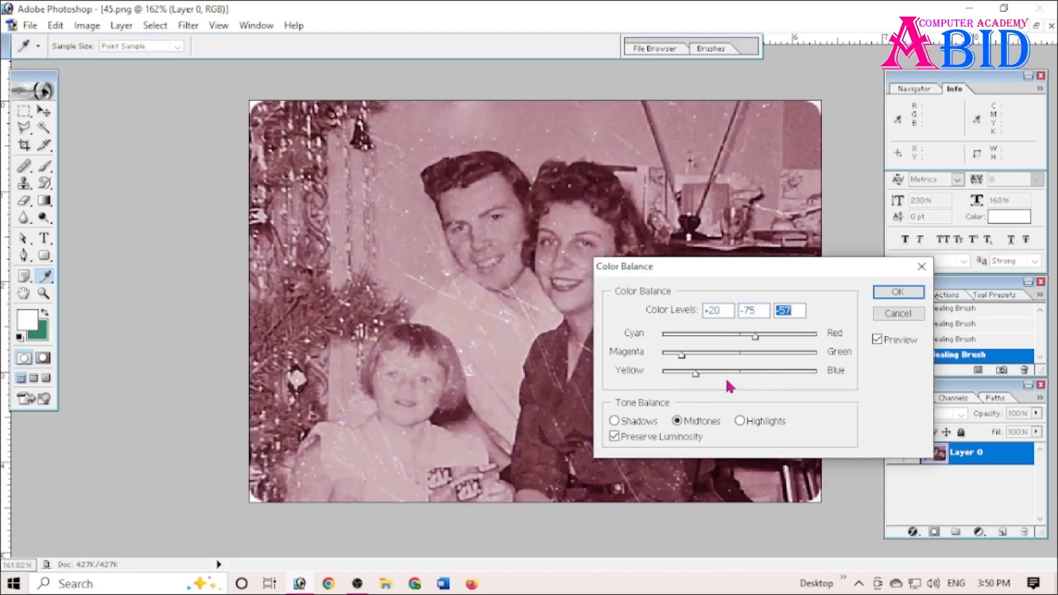
left_click(898, 313)
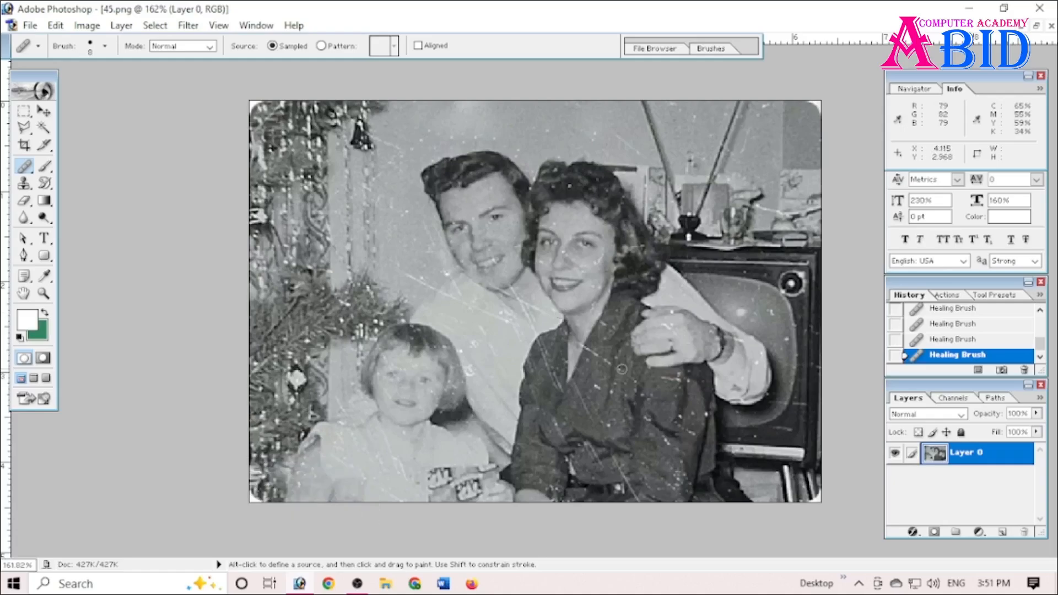
scroll(560, 334, "down", 1)
scroll(558, 330, "down", 10)
scroll(558, 331, "up", 9)
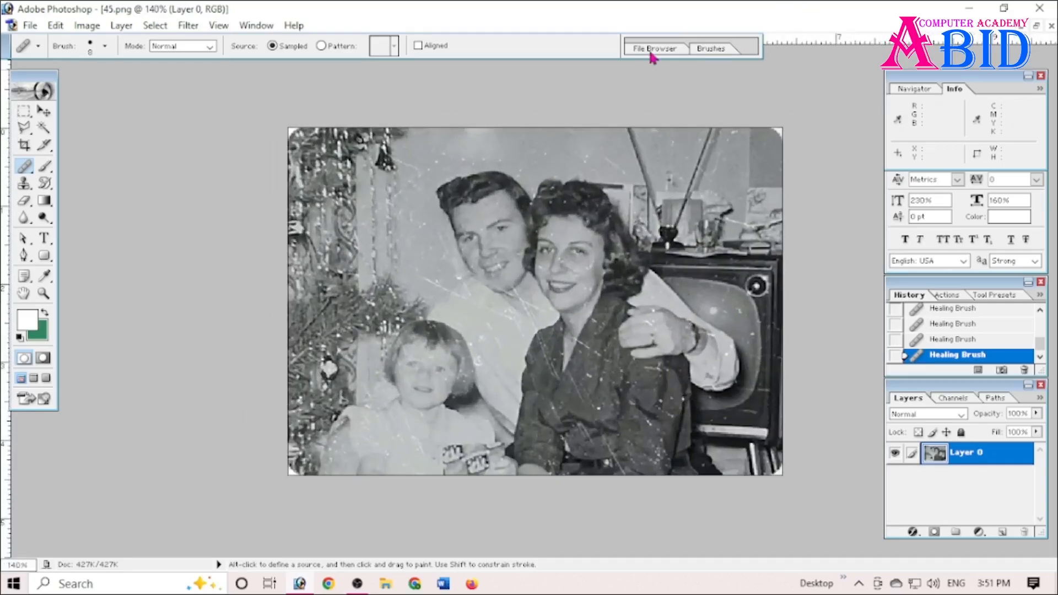
Switch to Firefox and open chatgpt.com.
left_click(472, 584)
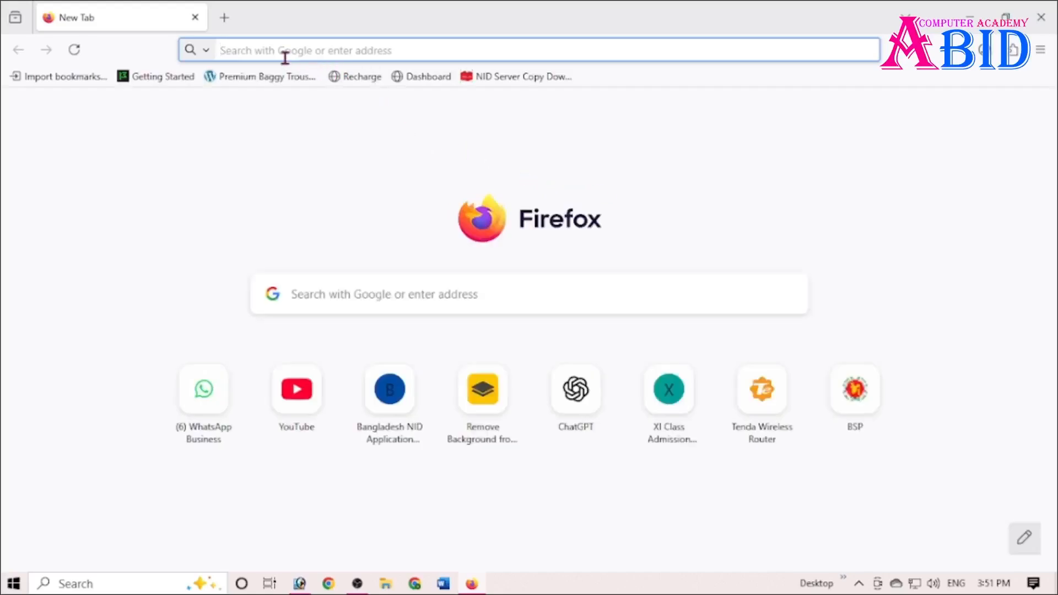
left_click(284, 53)
type("chatgpt.com/")
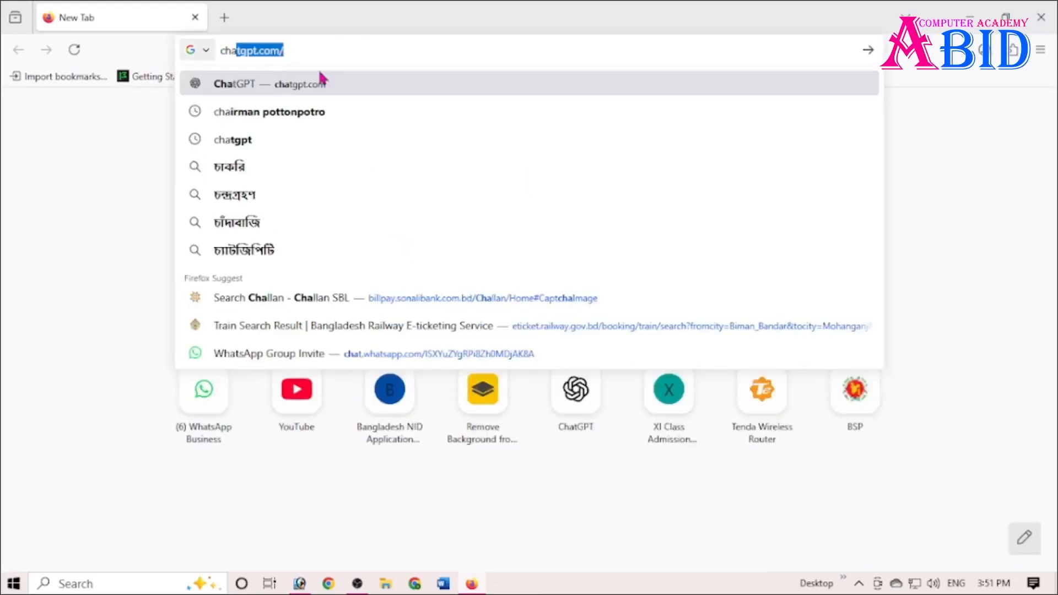
key("Return")
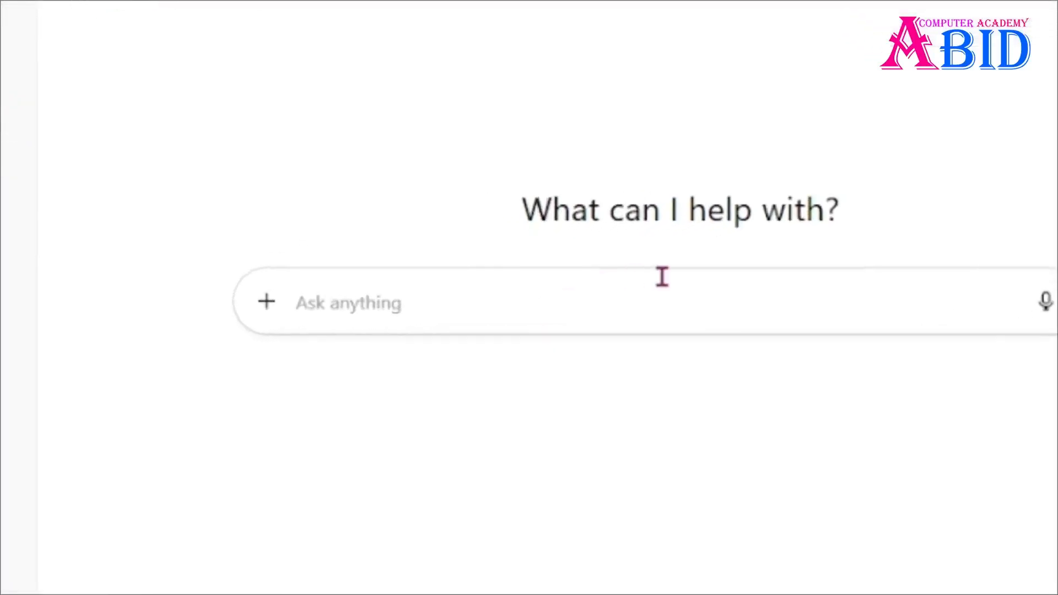
Attach the photo file 45 from the Downloads folder to the new chat message.
left_click(266, 318)
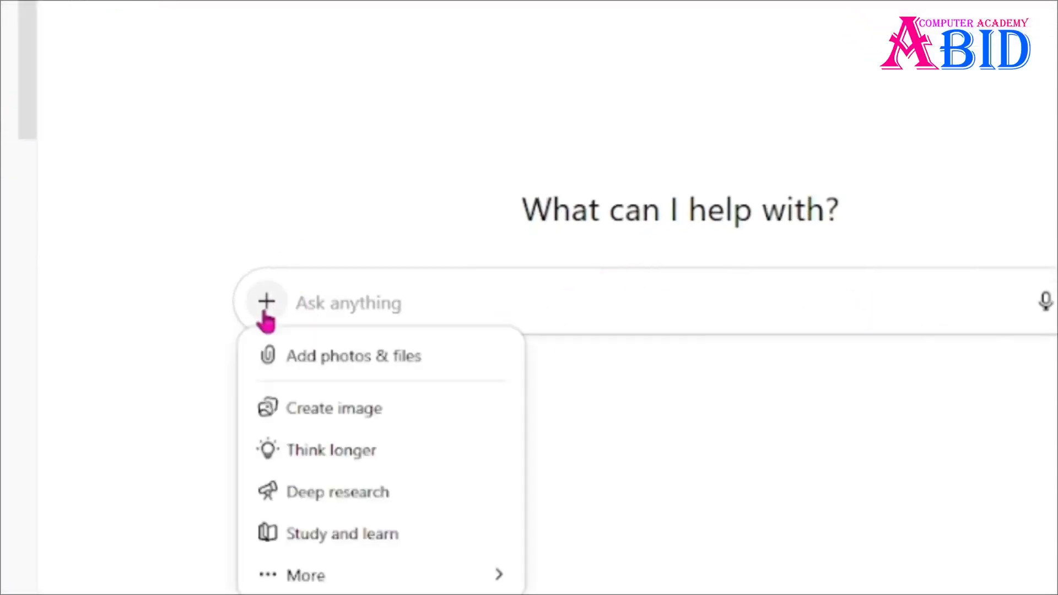
left_click(345, 368)
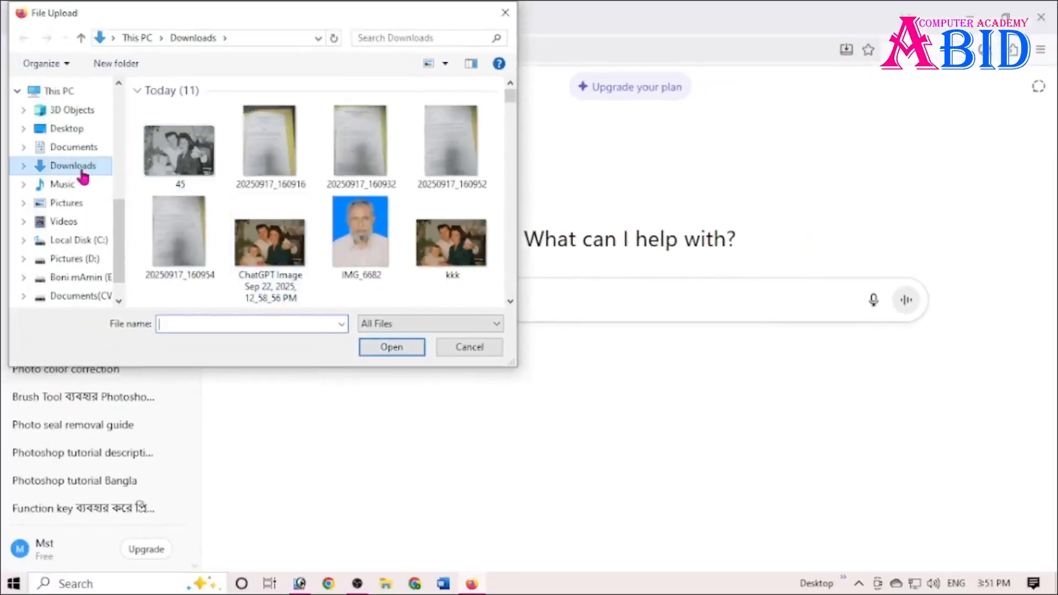
left_click(176, 158)
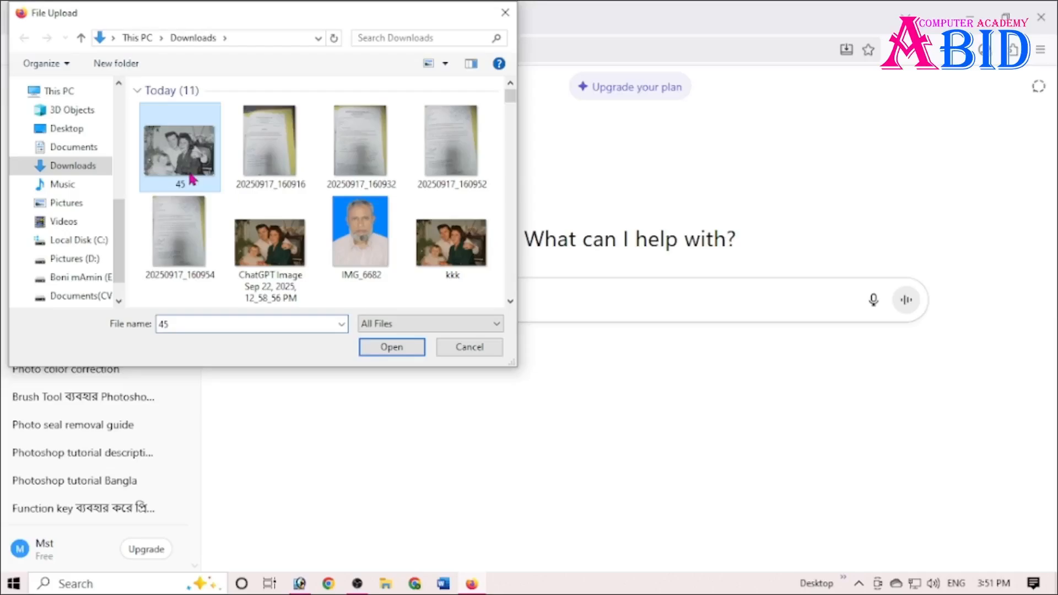
left_click(388, 346)
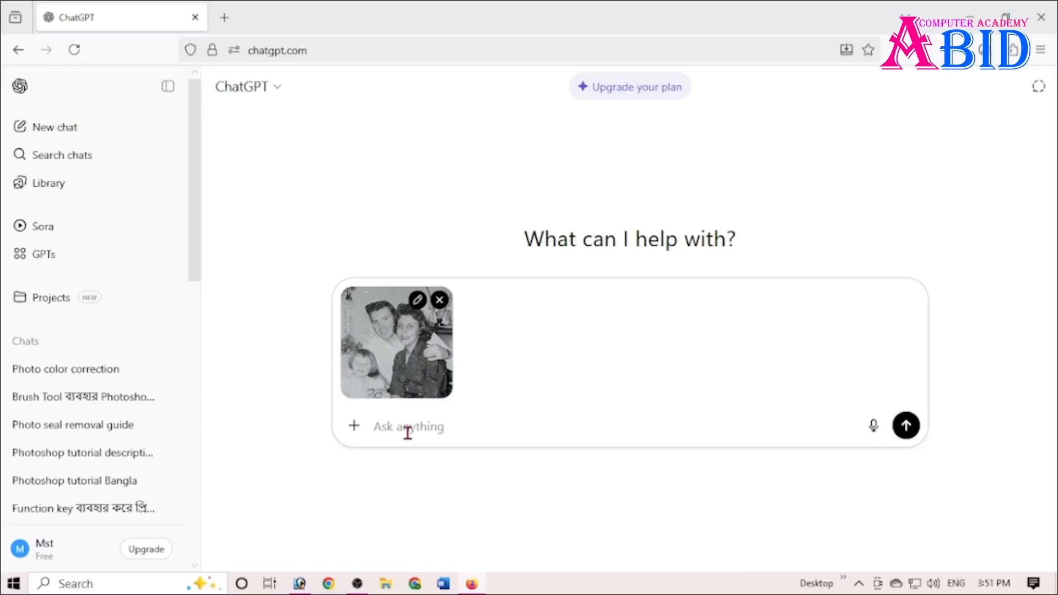
Send the prompt "Ei photo k HD Color kore din" with the attached photo.
type("Ei photo k HD Color")
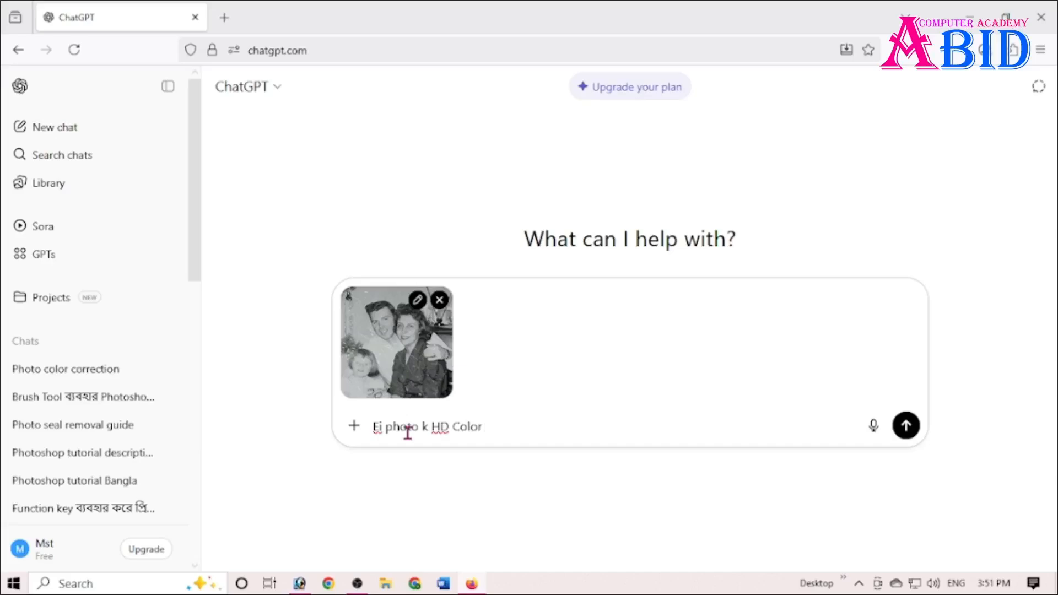
type("e din")
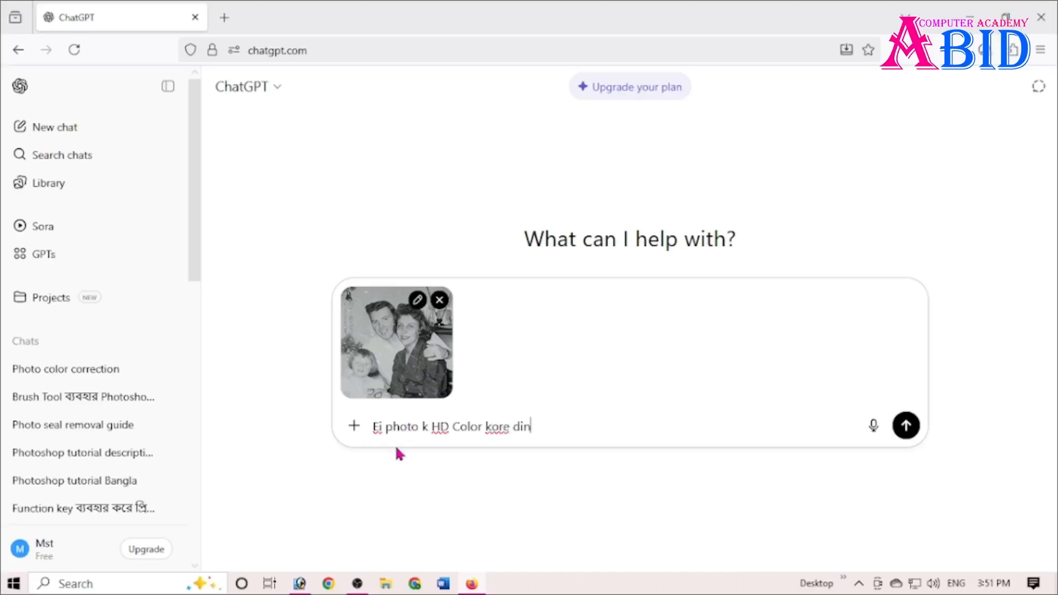
left_click(906, 434)
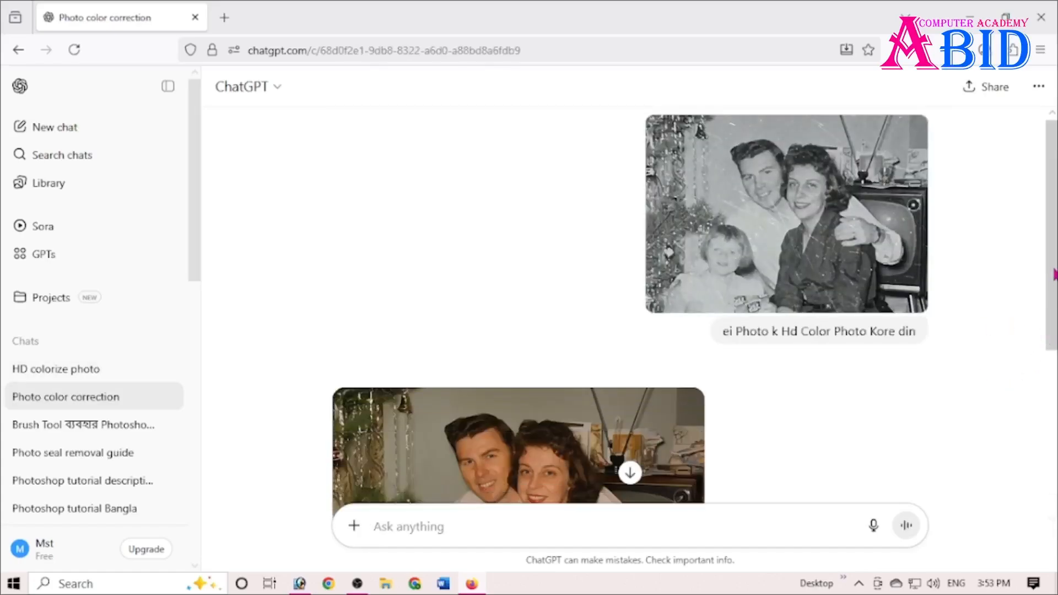
Download the colorized family photo that ChatGPT generated.
left_click_drag(1049, 225, 1053, 259)
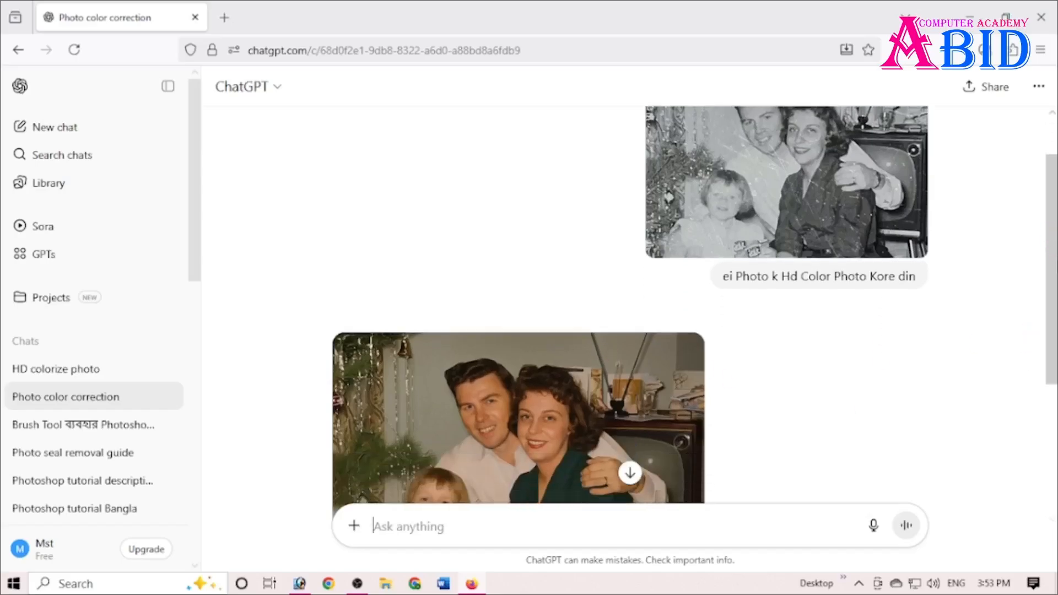
scroll(630, 303, "down", 2)
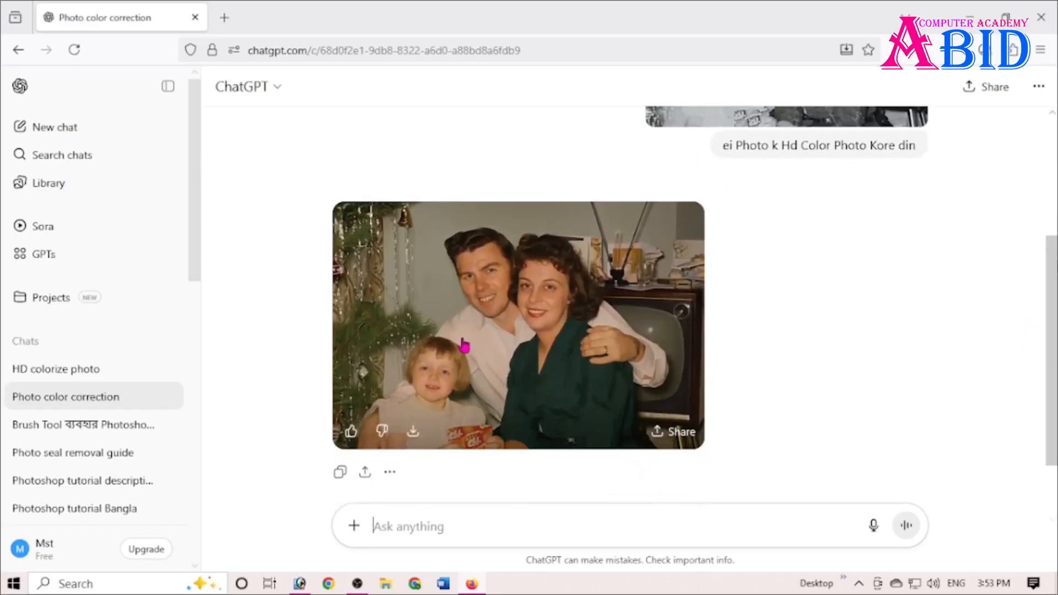
mouse_move(1051, 325)
left_mouse_down()
mouse_move(1053, 252)
mouse_move(1034, 226)
mouse_move(1054, 322)
left_mouse_up()
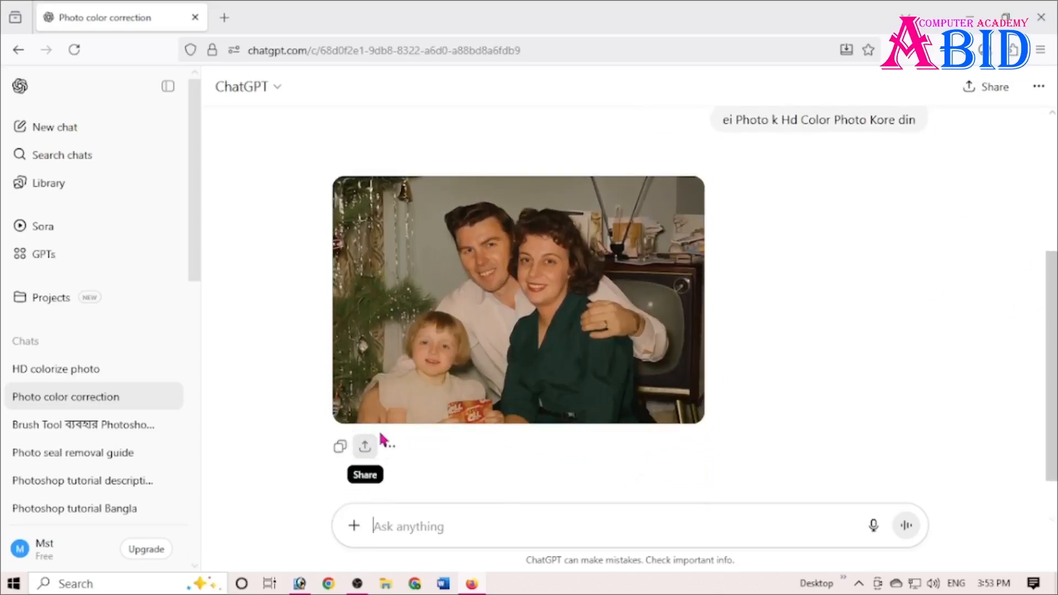
mouse_move(413, 419)
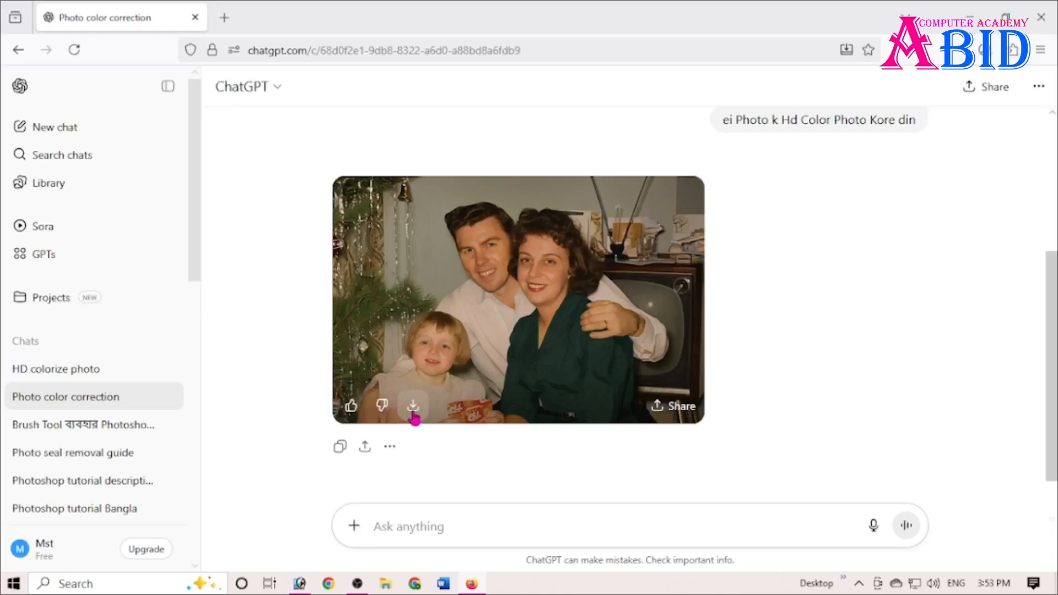
left_click(413, 415)
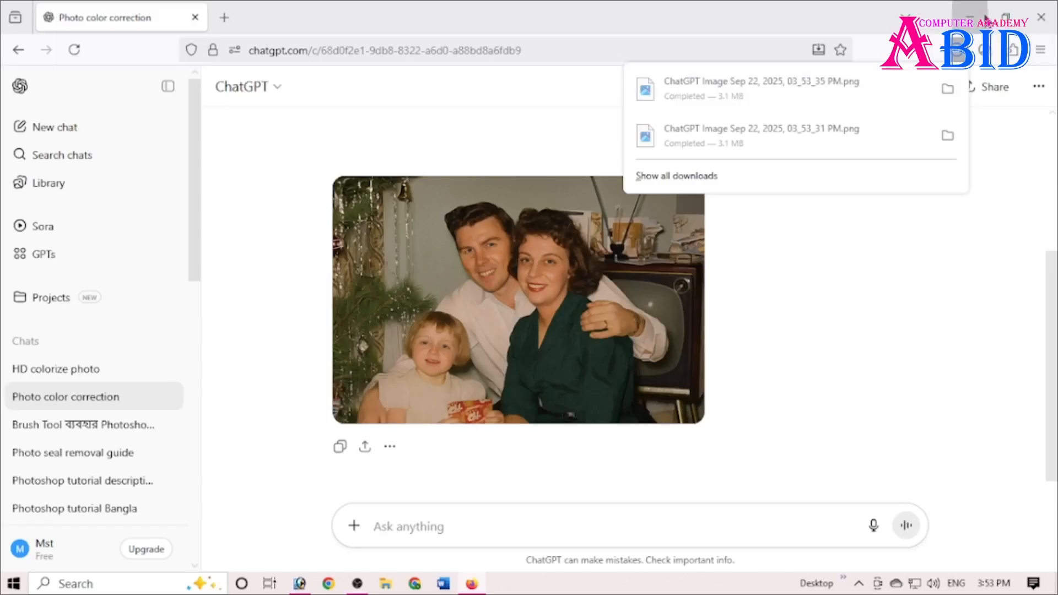
Open the downloaded file ChatGPT Image Sep 22, 2025, 03_53_31 PM from the Downloads folder in Photoshop with its window maximized.
left_click(984, 17)
left_click(984, 17)
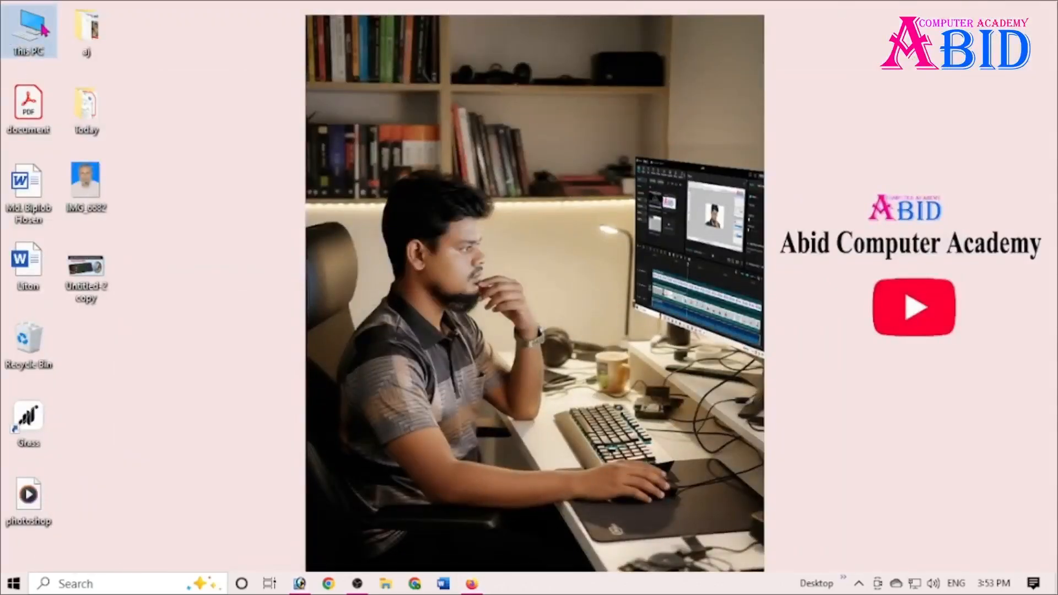
double_click(43, 30)
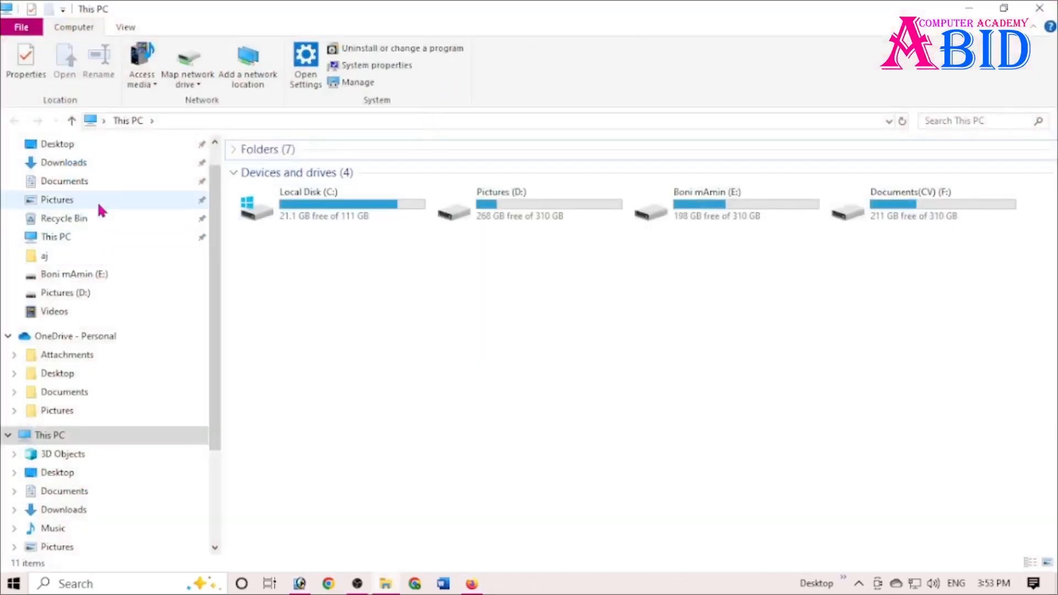
left_click(75, 163)
left_click(276, 221)
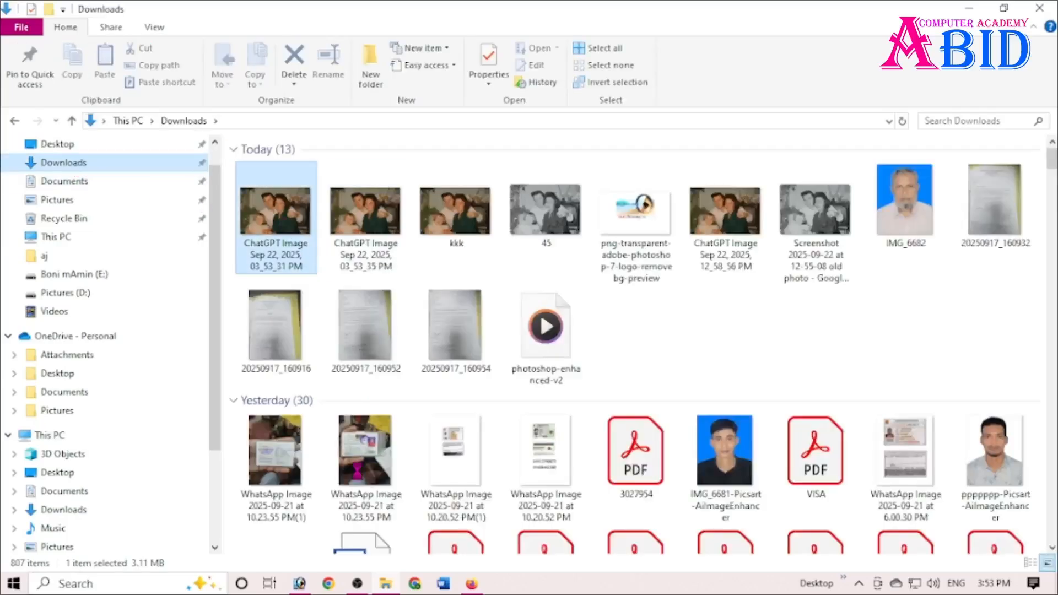
mouse_move(358, 471)
left_mouse_down()
mouse_move(300, 577)
mouse_move(342, 461)
left_mouse_up()
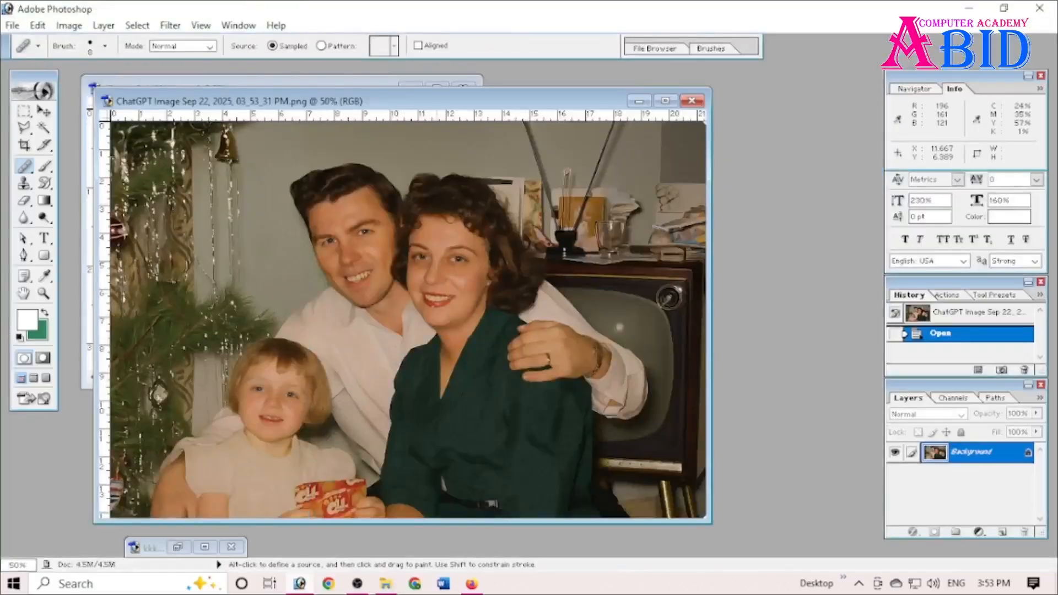
left_click(666, 101)
scroll(612, 264, "down", 10)
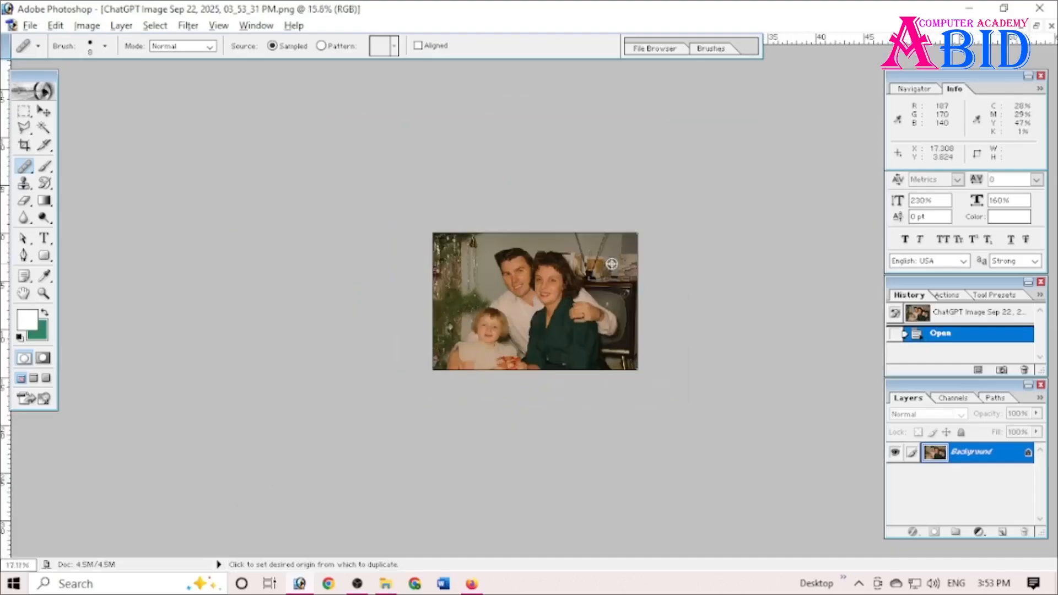
scroll(612, 264, "up", 5)
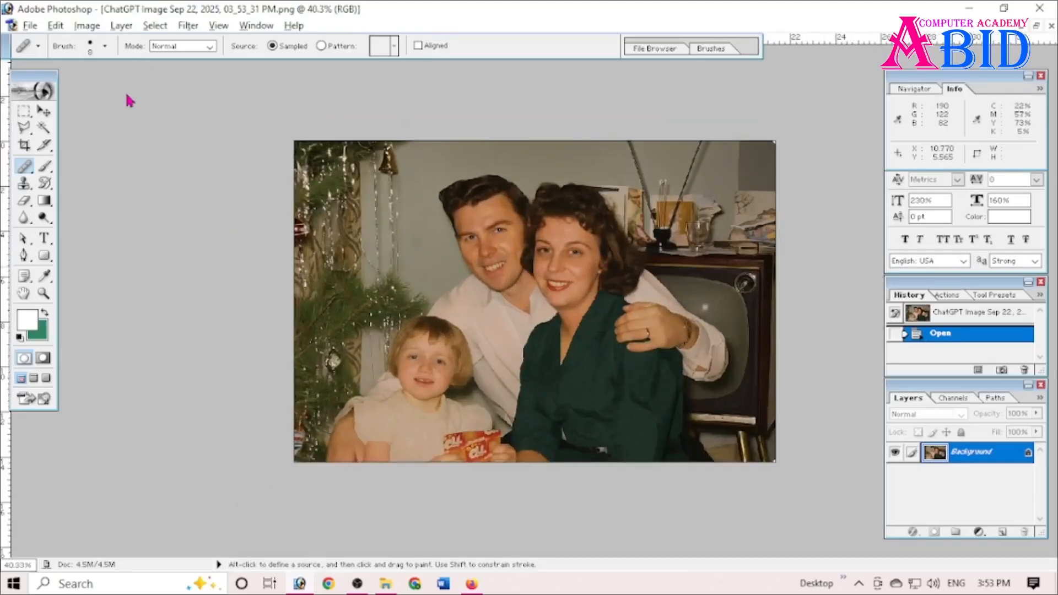
Load the 4R preset for the Crop tool, 4 in by 6 in at 300 pixels/inch.
left_click(24, 145)
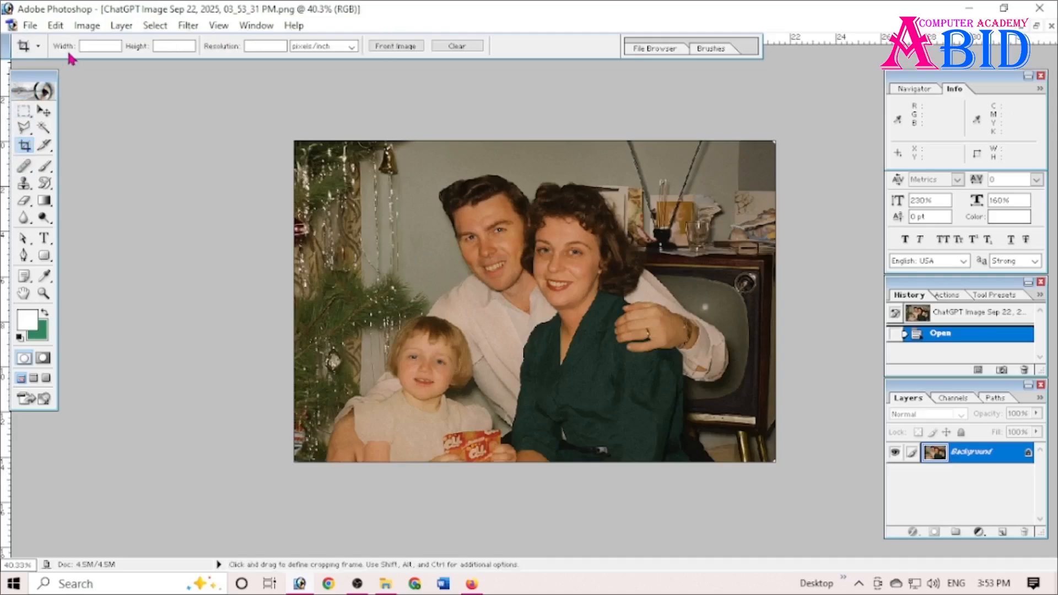
left_click(38, 46)
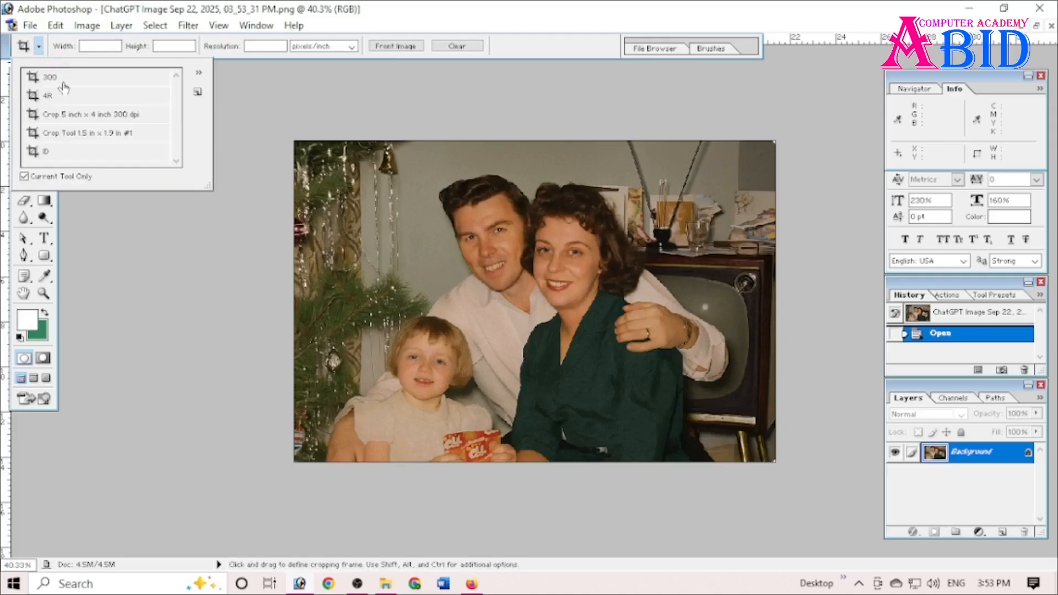
left_click(61, 95)
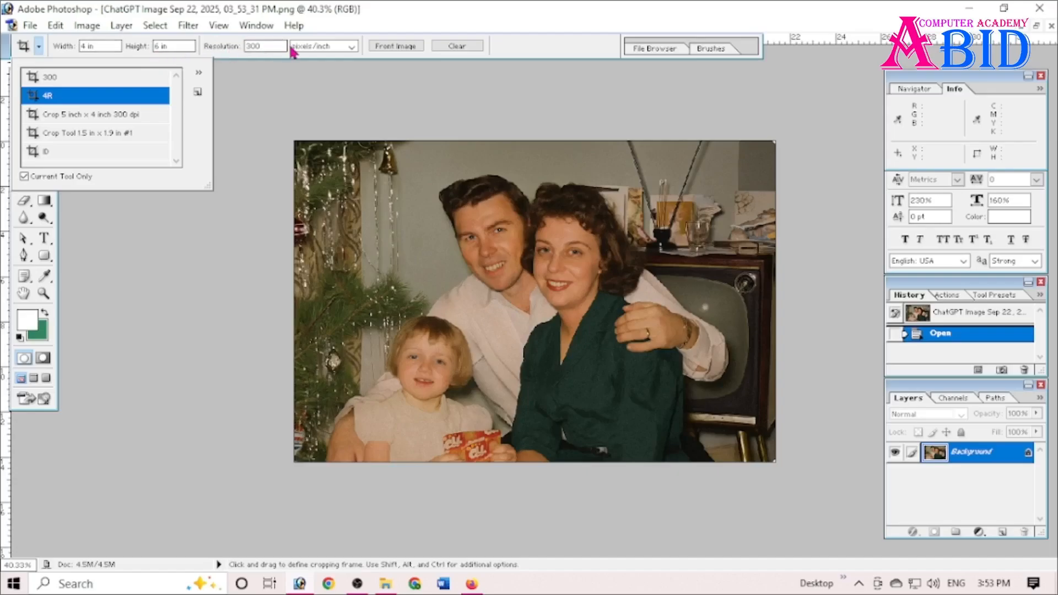
left_click(290, 138)
left_click_drag(295, 141, 508, 462)
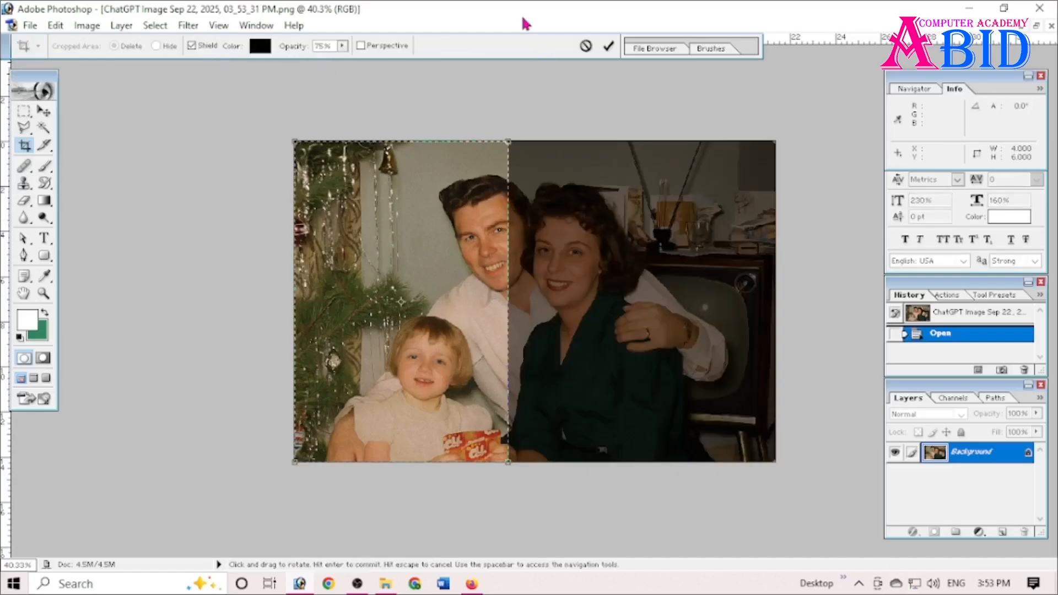
left_click(584, 46)
Set the crop size to 6 in wide by 4 in high and crop the colorized photo to its full frame.
left_click(84, 47)
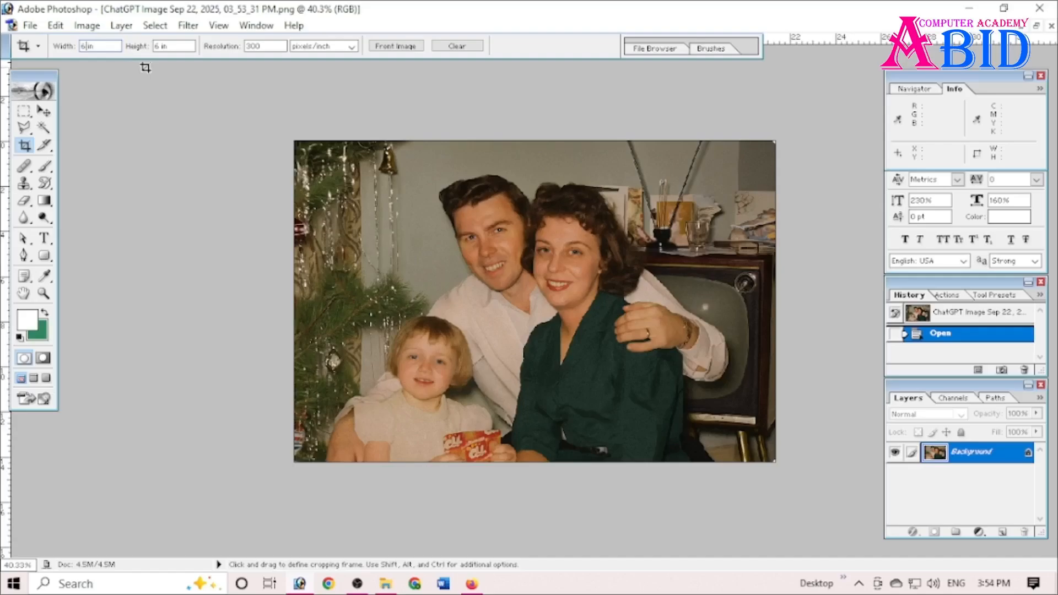
left_click(161, 48)
key("BackSpace")
key("BackSpace")
type("4")
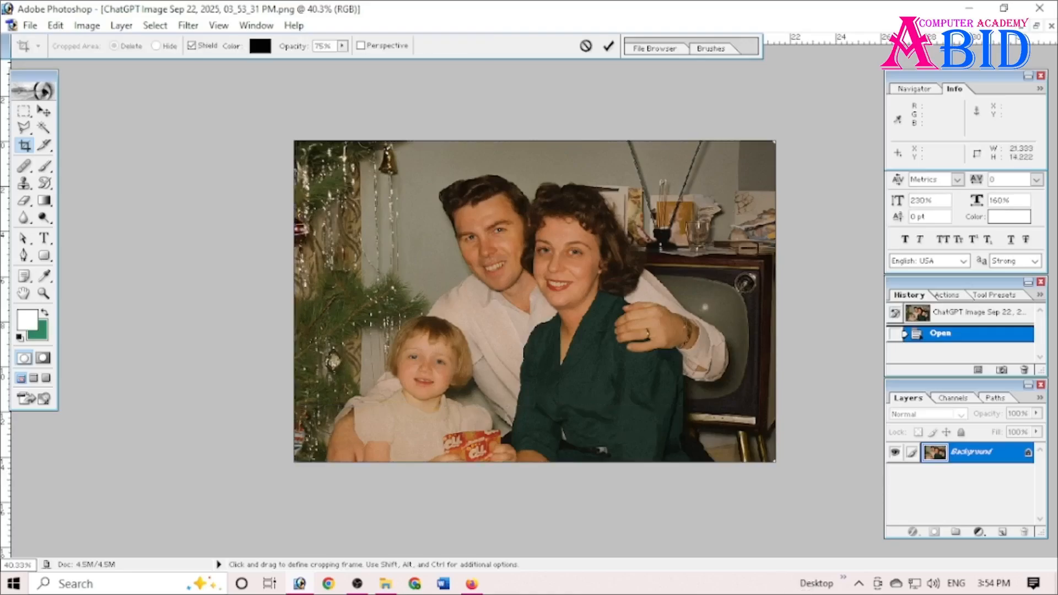
key("Return")
scroll(657, 420, "down", 11)
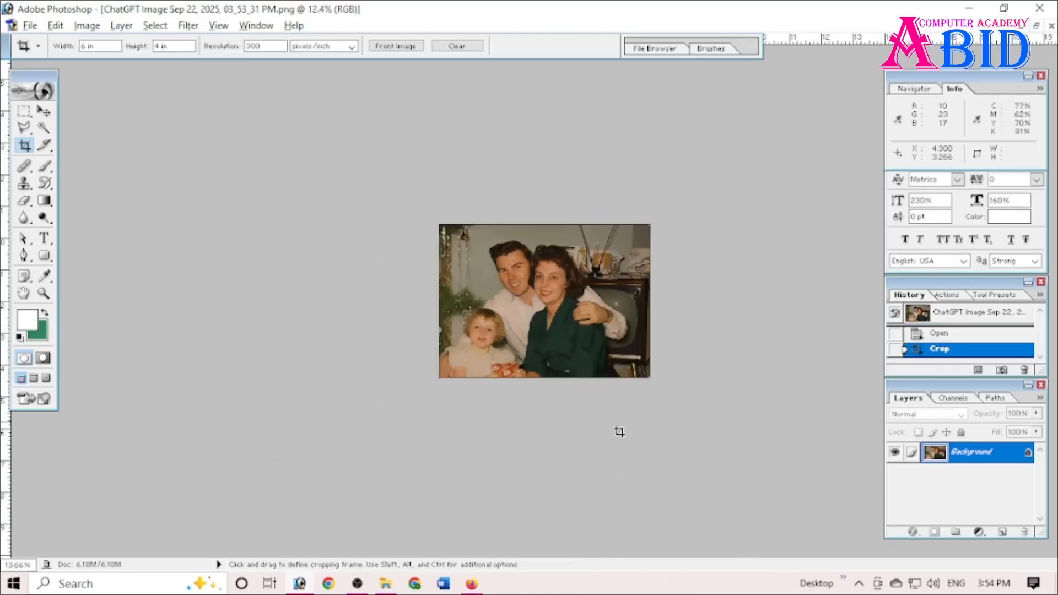
scroll(595, 440, "up", 7)
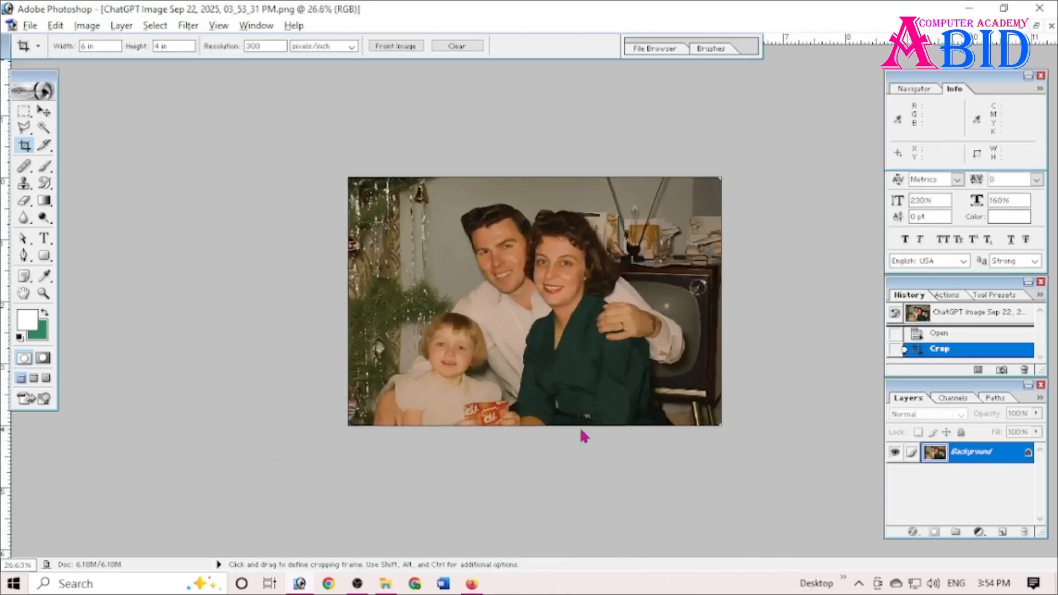
Shift the cropped photo's midtones to a cooler tone with a Color Balance adjustment.
left_click(86, 26)
mouse_move(135, 67)
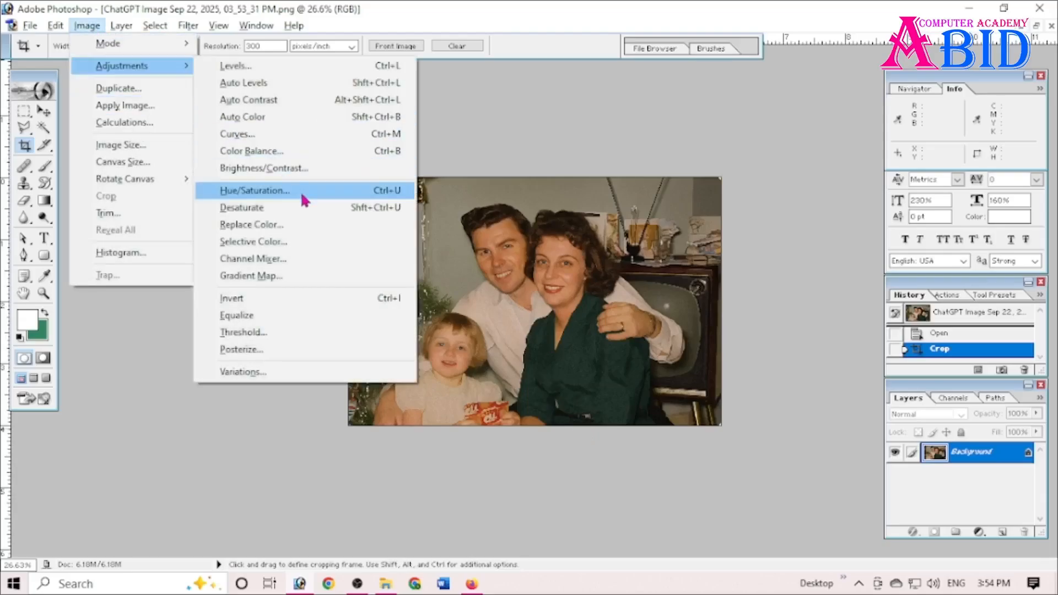
left_click(270, 155)
left_click_drag(728, 275, 725, 324)
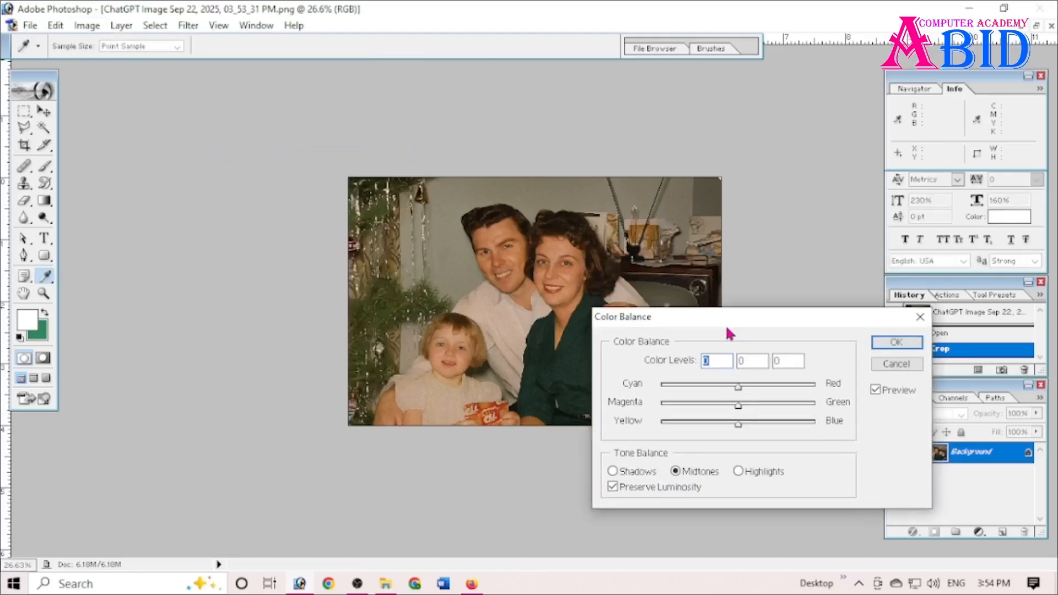
left_click_drag(738, 391, 756, 454)
left_click(897, 343)
key("c")
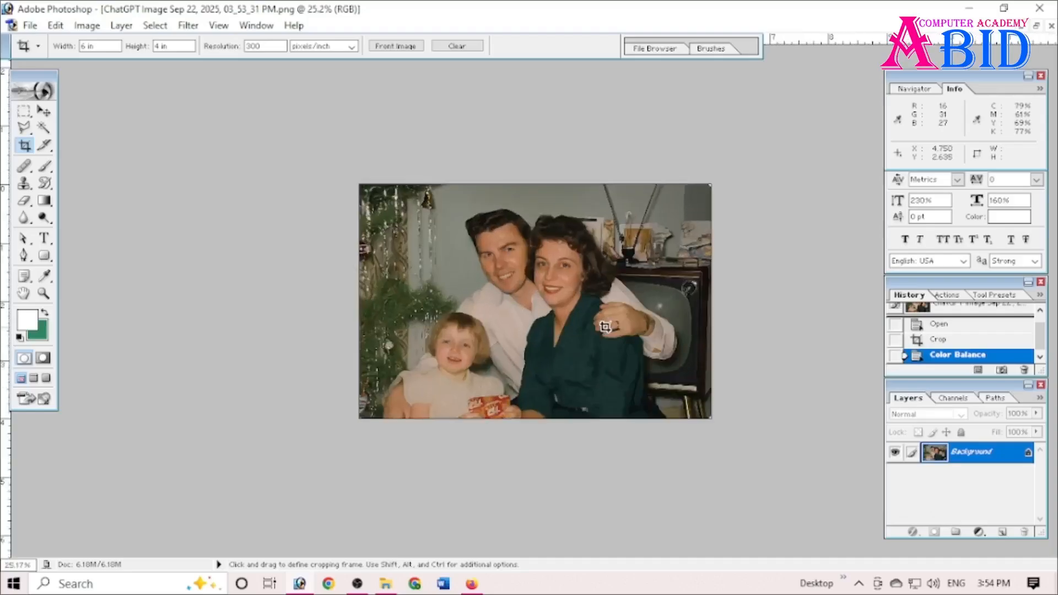
Smooth the photo with the Grain Surgery 2 Remove Grain filter at 41% noise reduction.
left_click(188, 26)
mouse_move(271, 374)
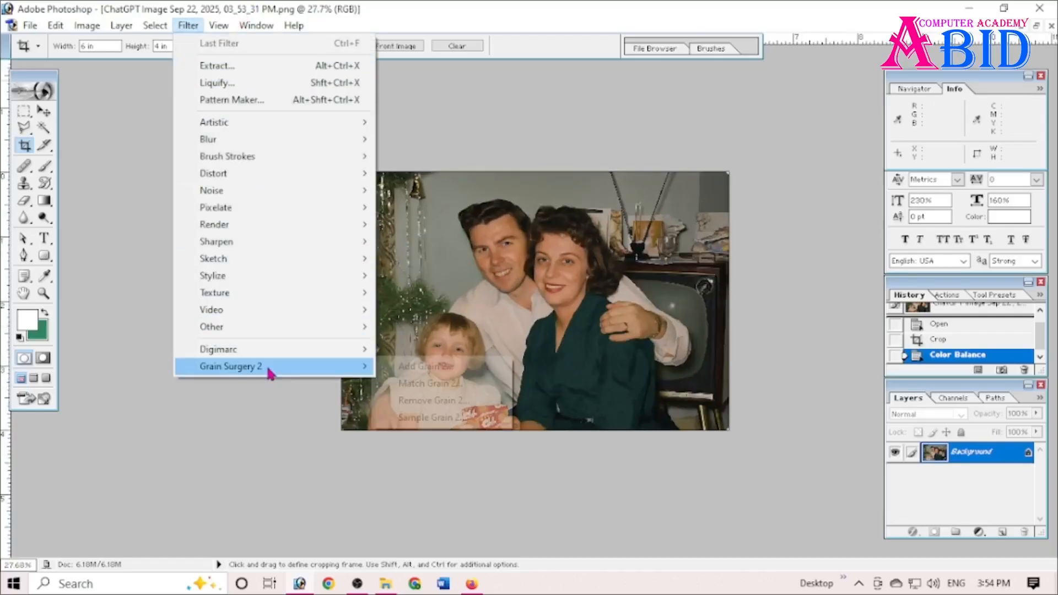
left_click(436, 401)
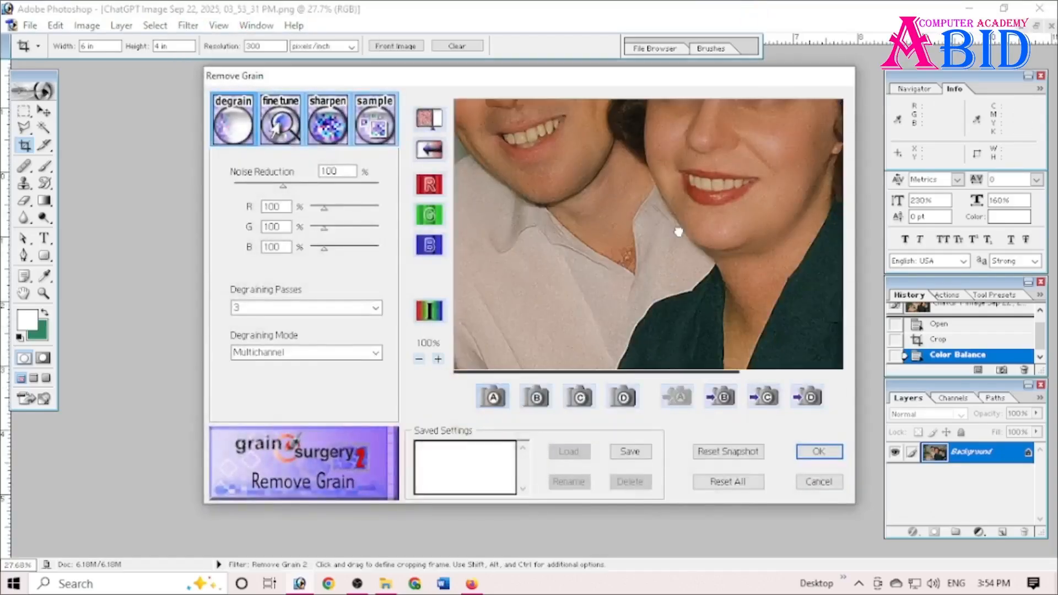
left_click_drag(679, 232, 652, 286)
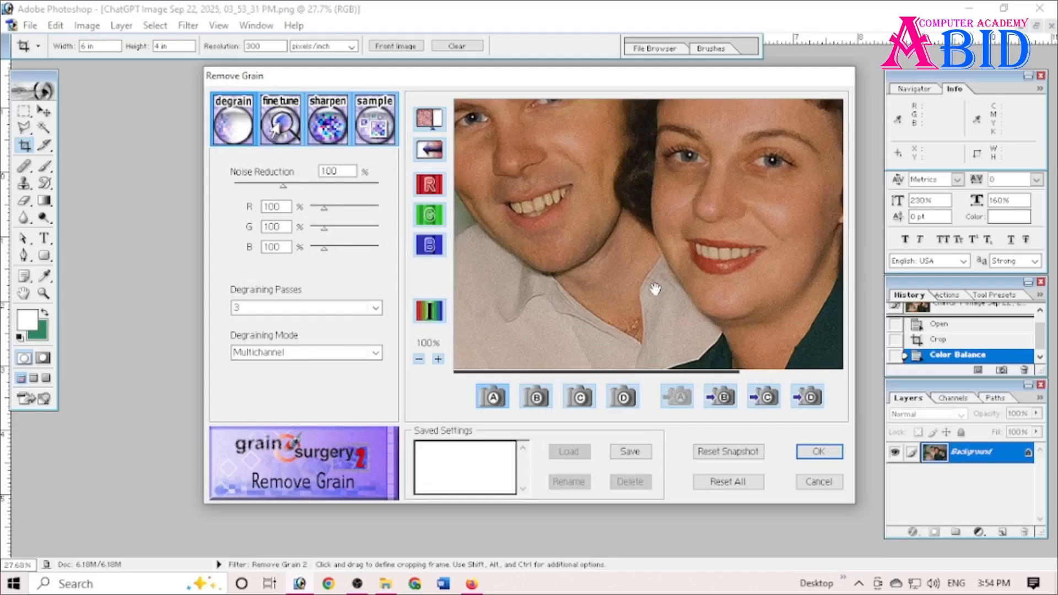
left_click(254, 187)
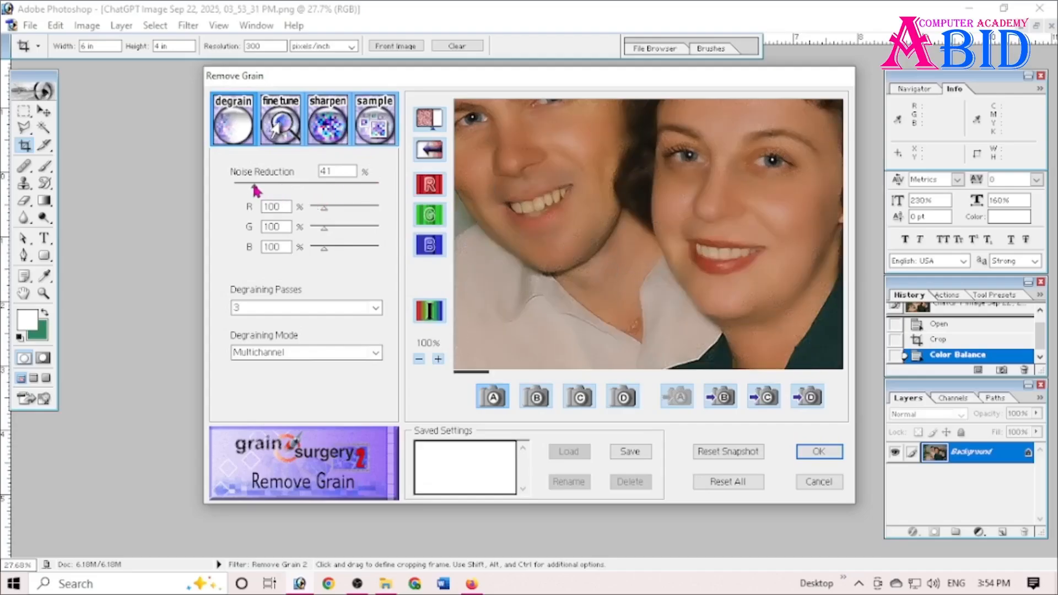
left_click(817, 453)
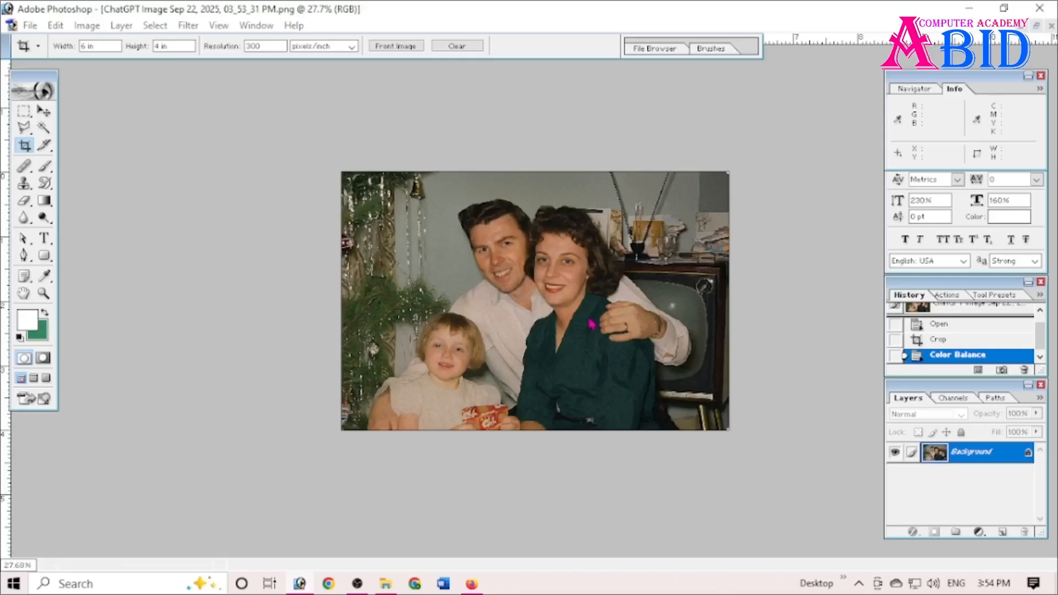
scroll(589, 321, "down", 6)
scroll(589, 316, "up", 10)
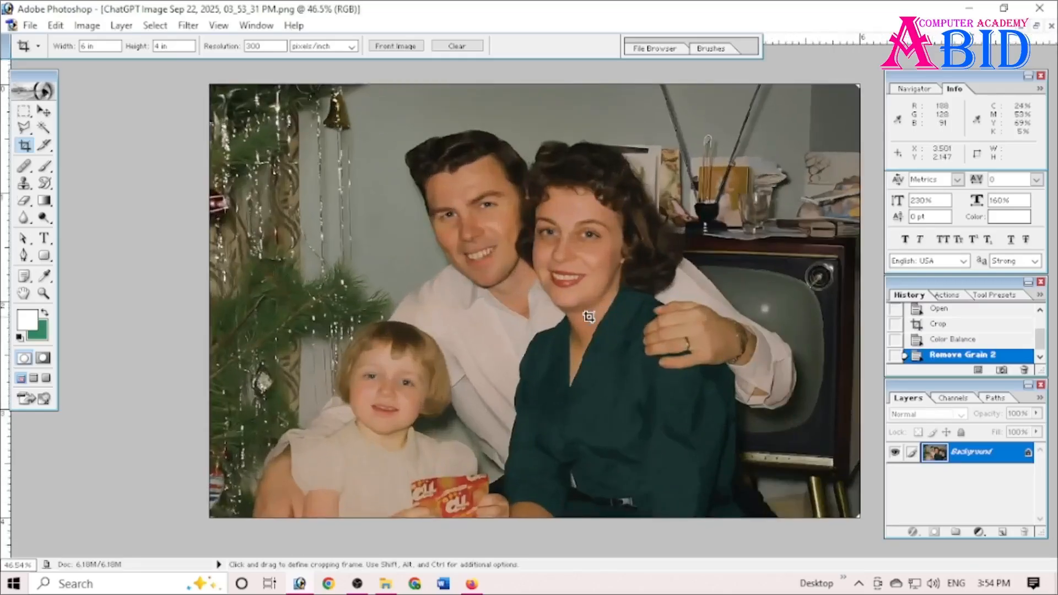
scroll(590, 317, "down", 2)
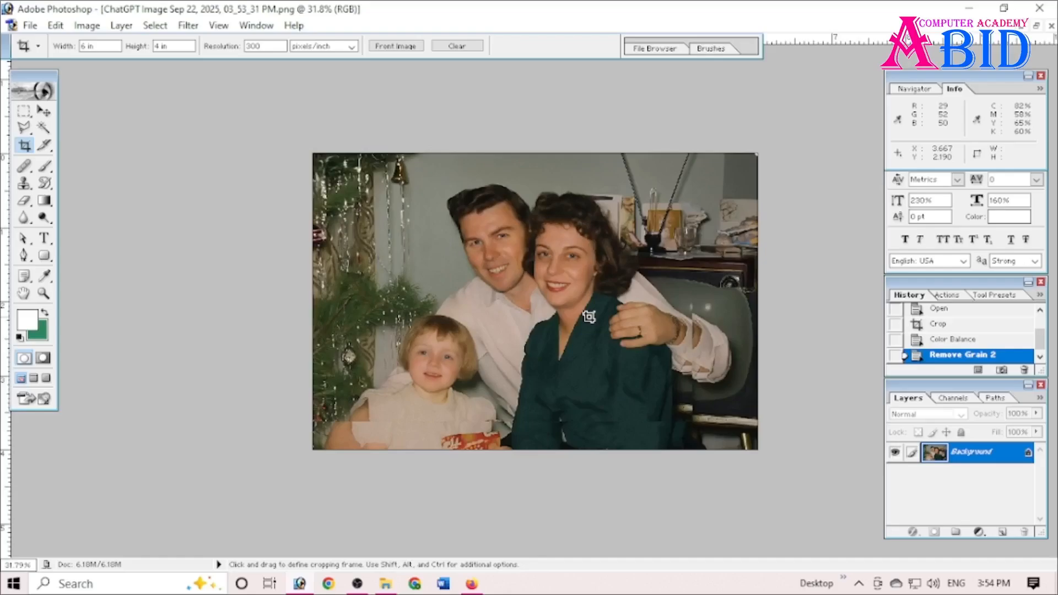
Arrange the colorized image's window beside 45.png and compare the finished color photo with the scratched black-and-white version.
left_click(1037, 26)
left_click_drag(378, 110, 590, 111)
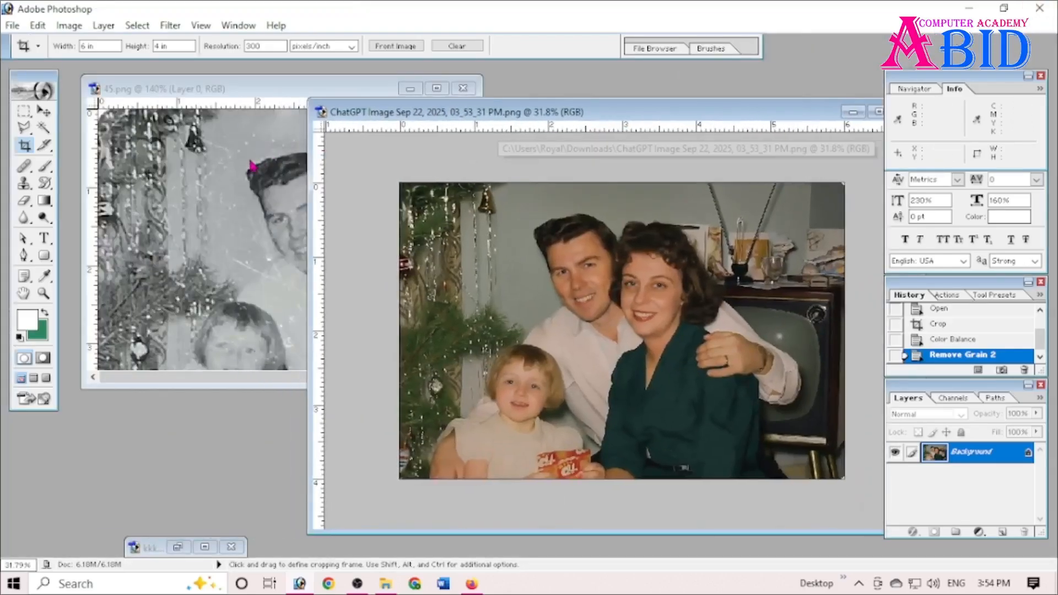
left_click(251, 166)
scroll(332, 230, "down", 4)
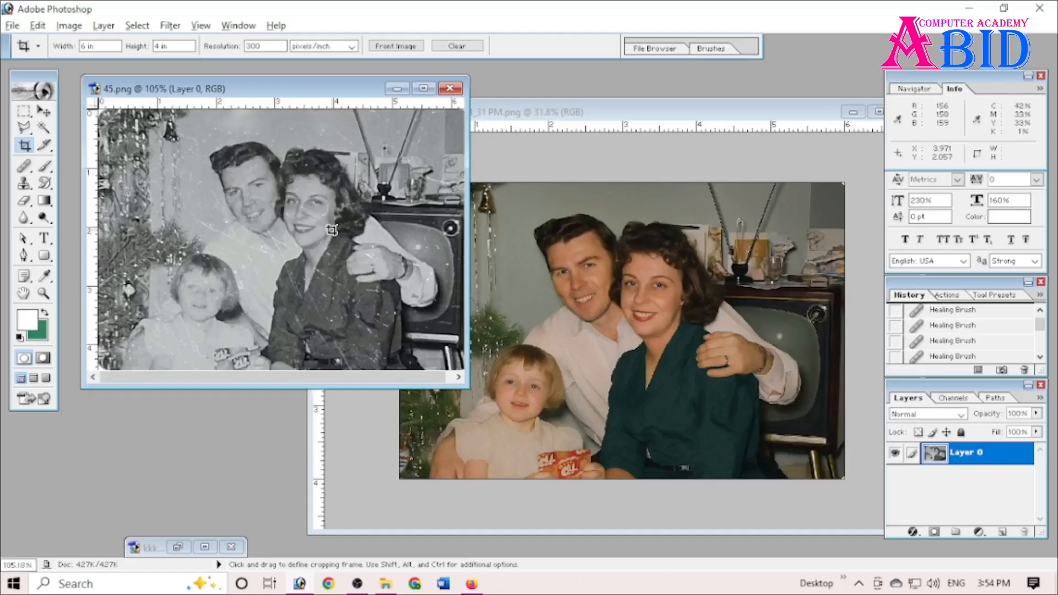
scroll(332, 230, "down", 1)
left_click(641, 249)
scroll(629, 253, "down", 4)
scroll(627, 256, "up", 2)
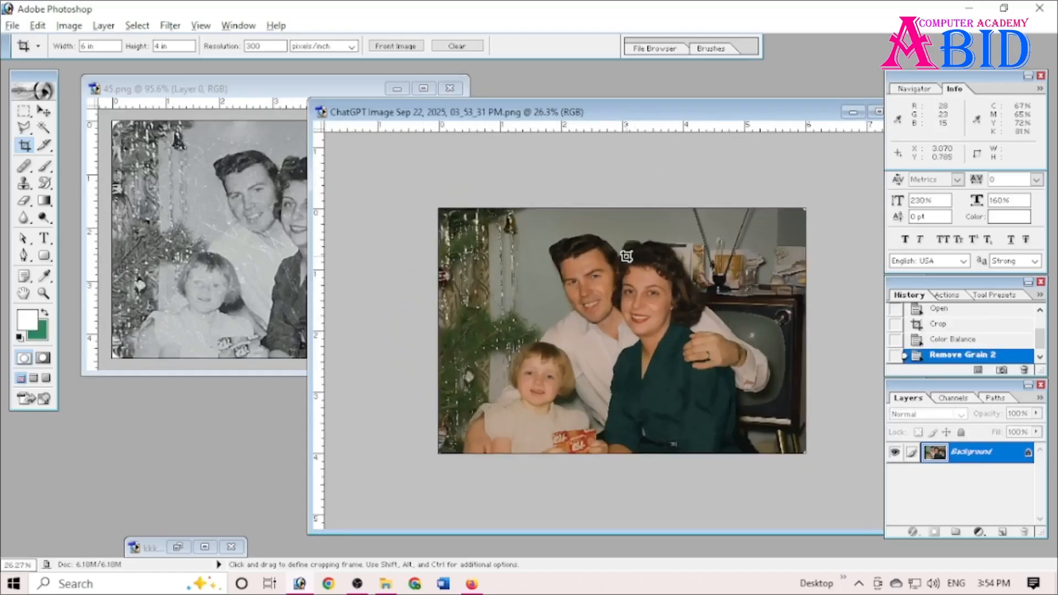
left_click(304, 220)
left_click(528, 200)
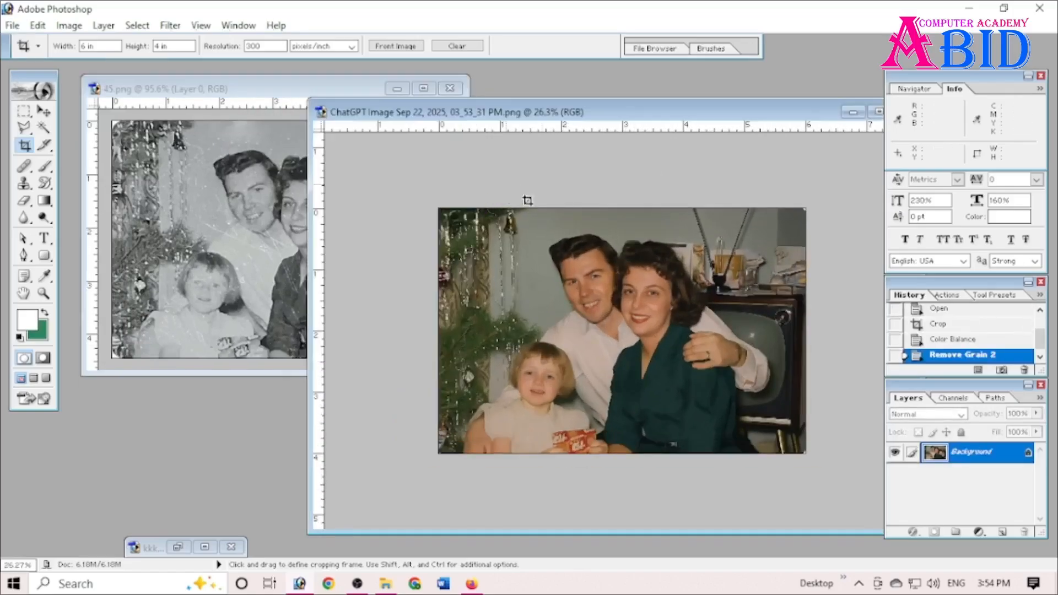
left_click(267, 177)
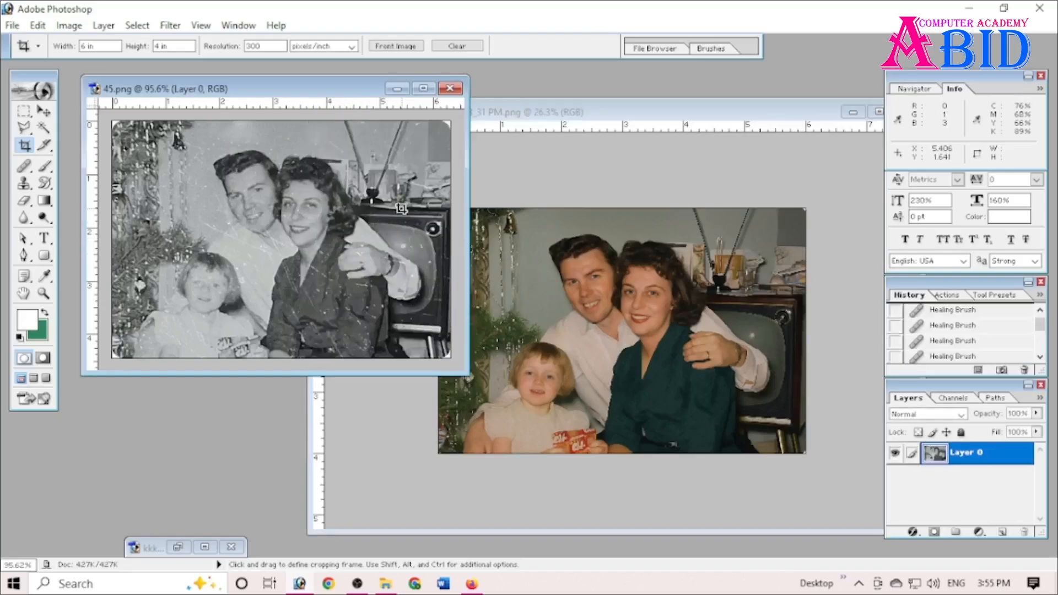